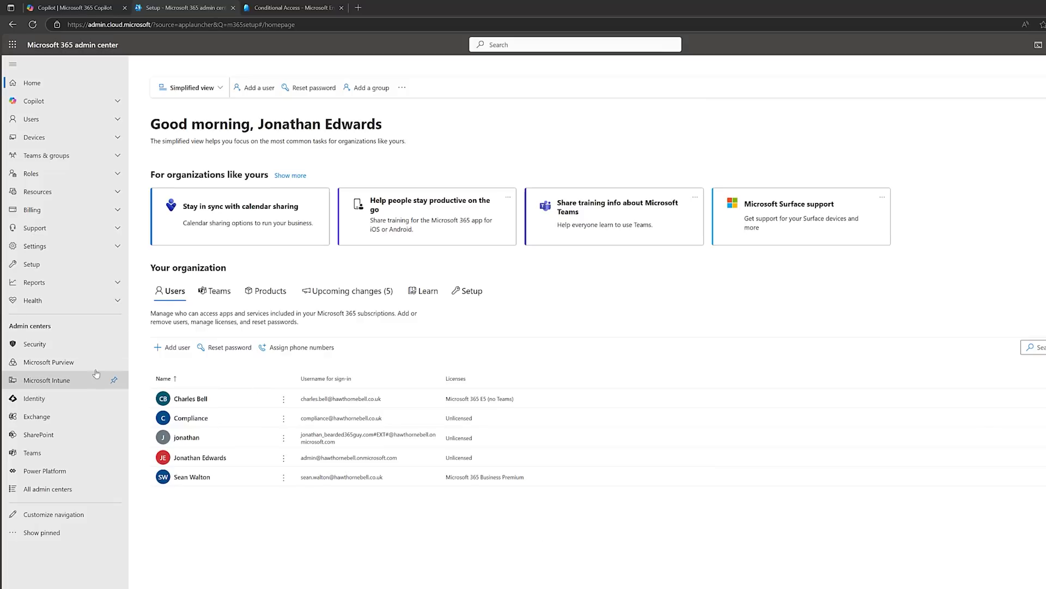
Switch to the Conditional Access Overview page in the Microsoft Entra admin center browser tab
left_click(289, 6)
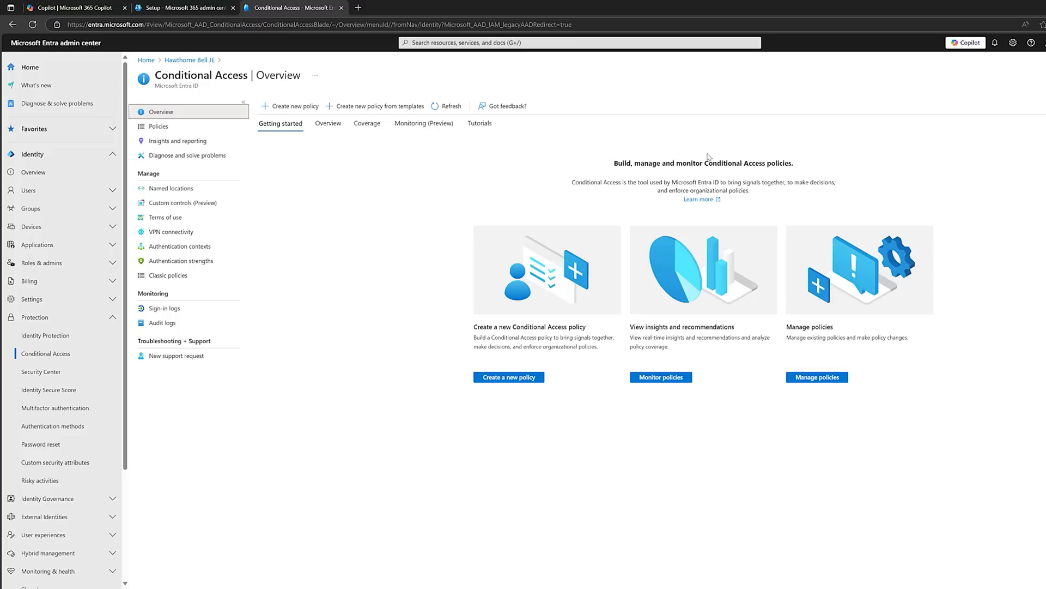
Open the Entra Policies list and its 'New policy from template' page, then return to the admin center home
left_click(185, 127)
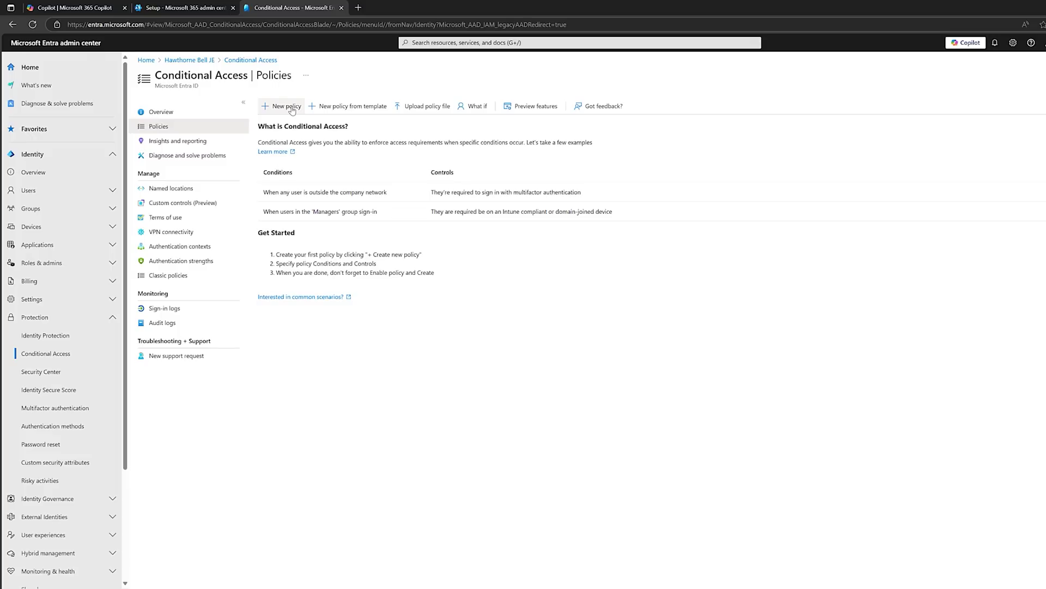
left_click(373, 108)
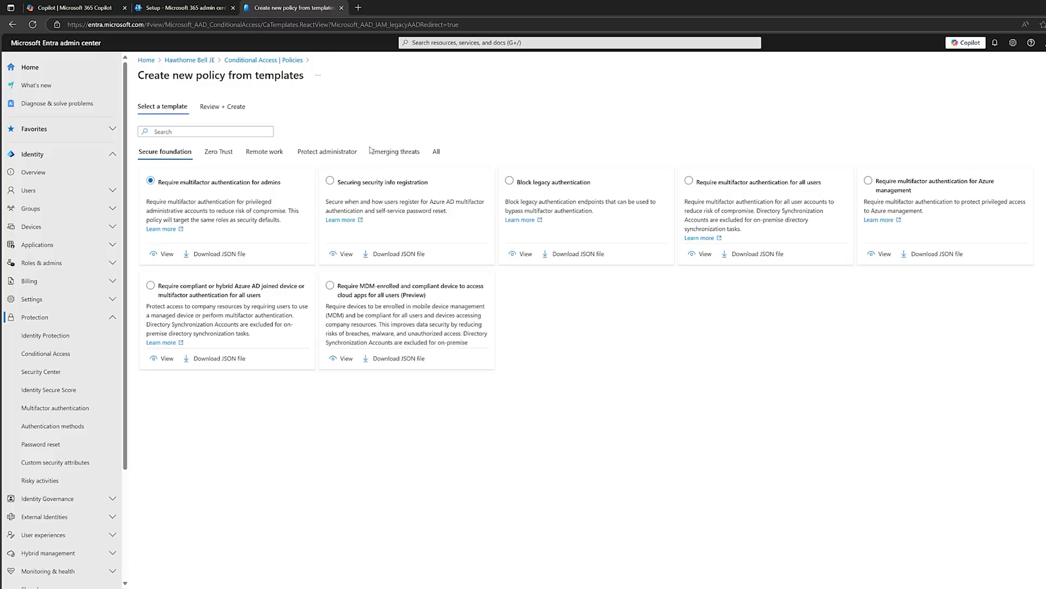
left_click(186, 7)
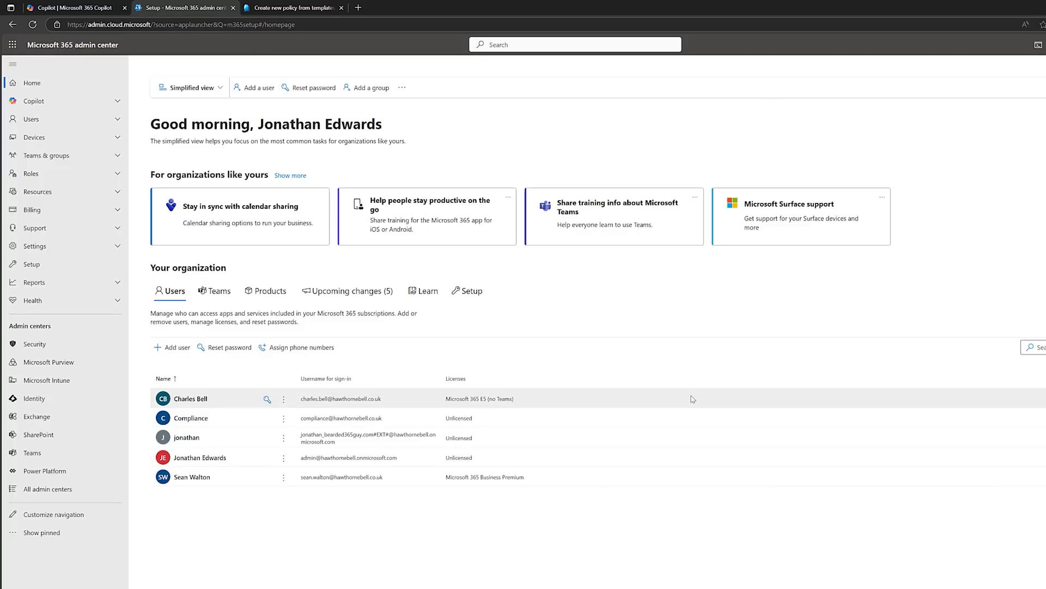
Go to Setup and open the Advanced deployment guides & assistance page
left_click(58, 271)
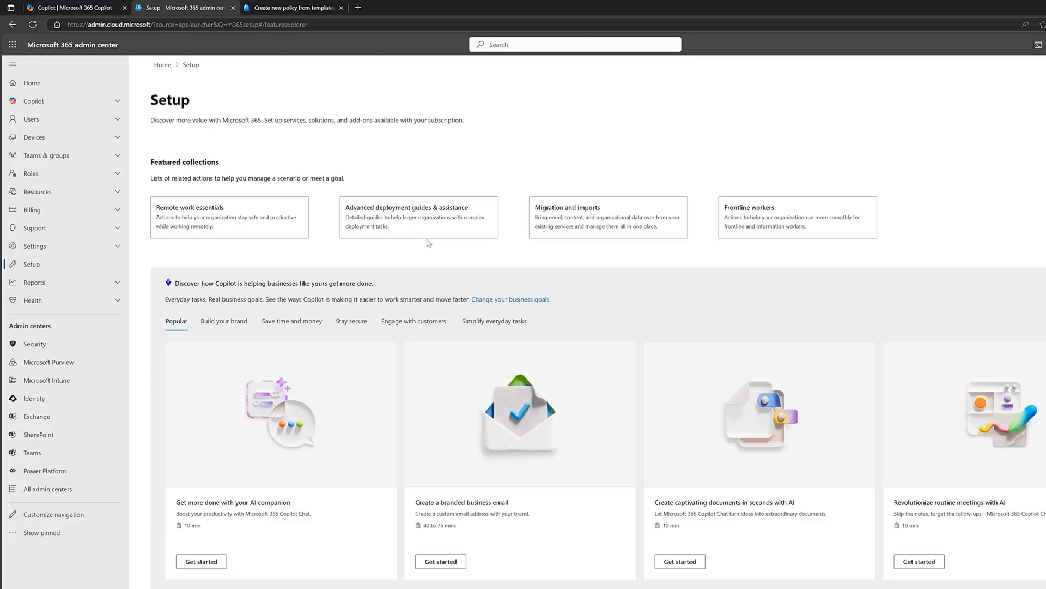
left_click(406, 217)
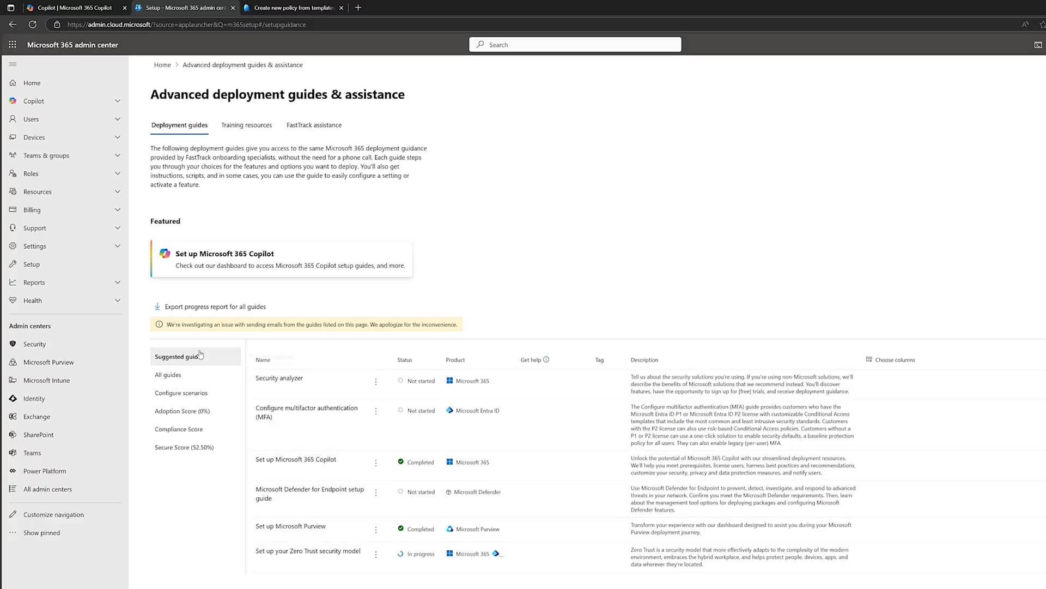
Show all deployment guides and browse the list for Deploy Conditional Access (CA) Policies
left_click(181, 376)
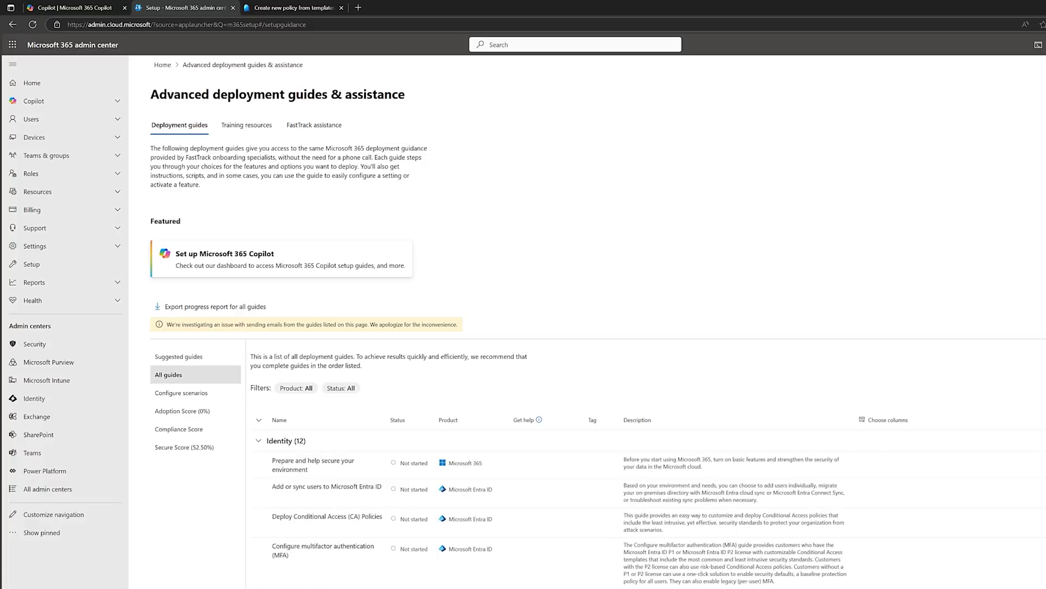
scroll(545, 327, "down", 5)
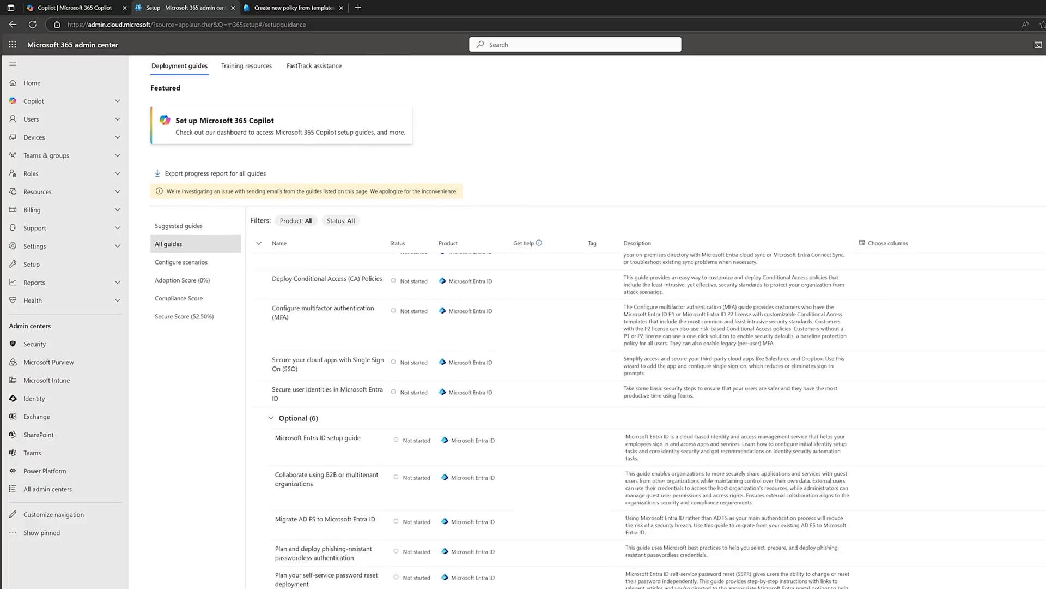
scroll(545, 381, "down", 4)
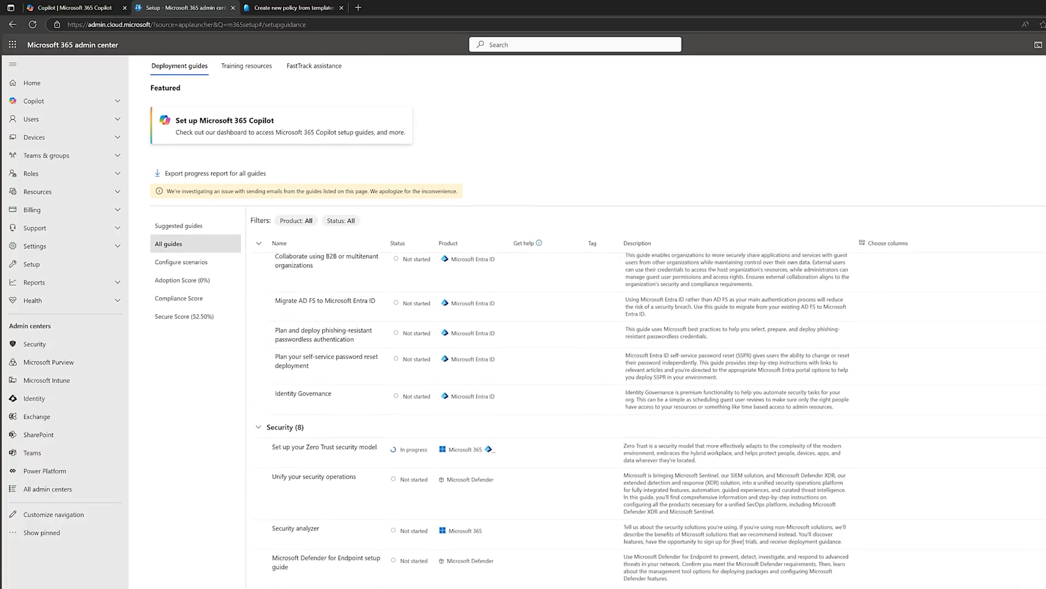
scroll(545, 382, "down", 9)
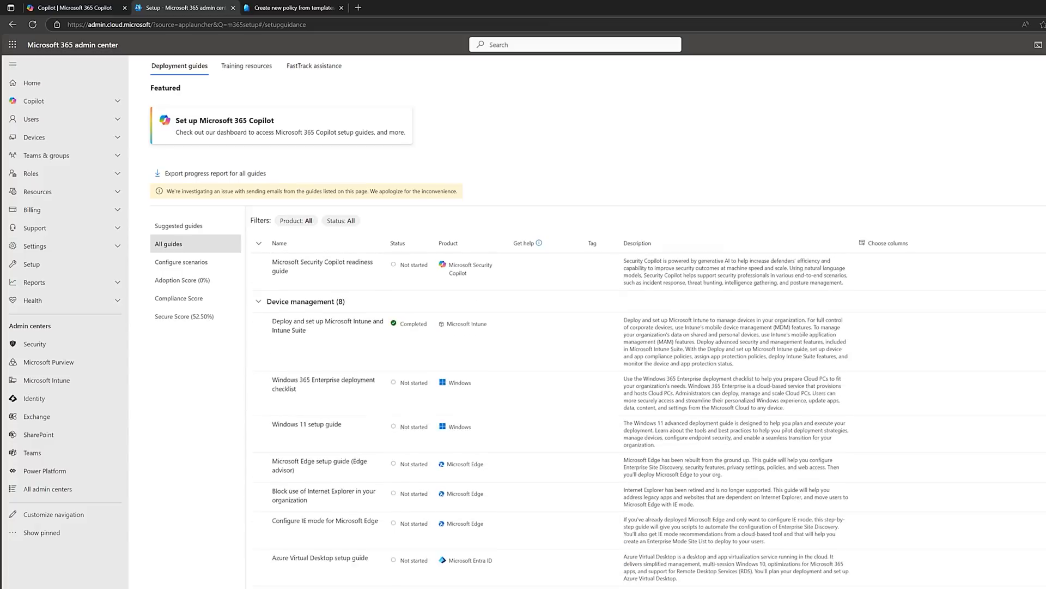
scroll(545, 381, "down", 5)
scroll(545, 382, "up", 15)
scroll(908, 270, "up", 1)
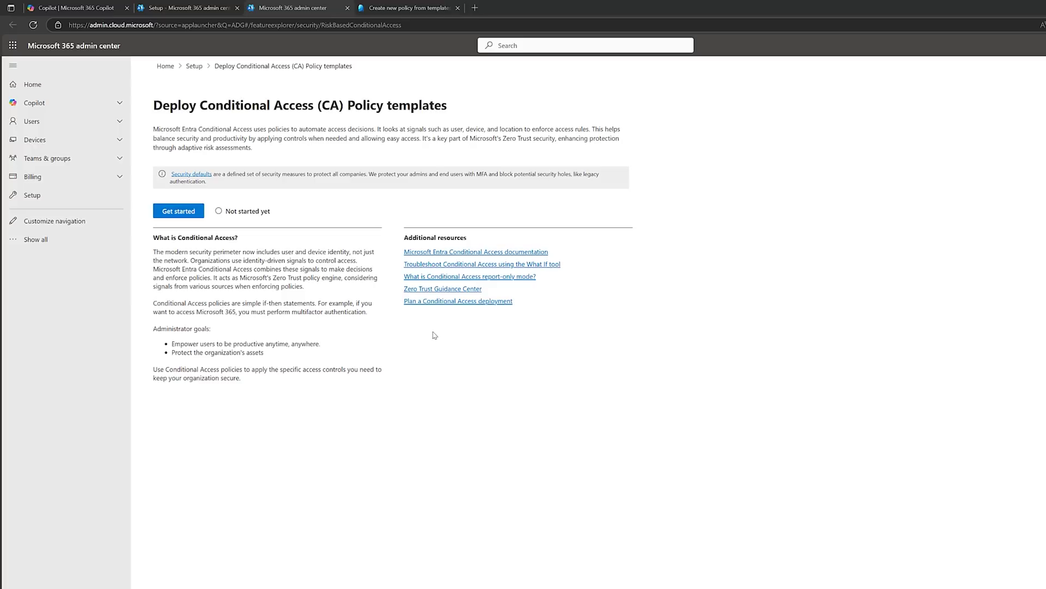
Start the CA templates guide and view the Template categories dropdown on the Overview step
left_click(190, 212)
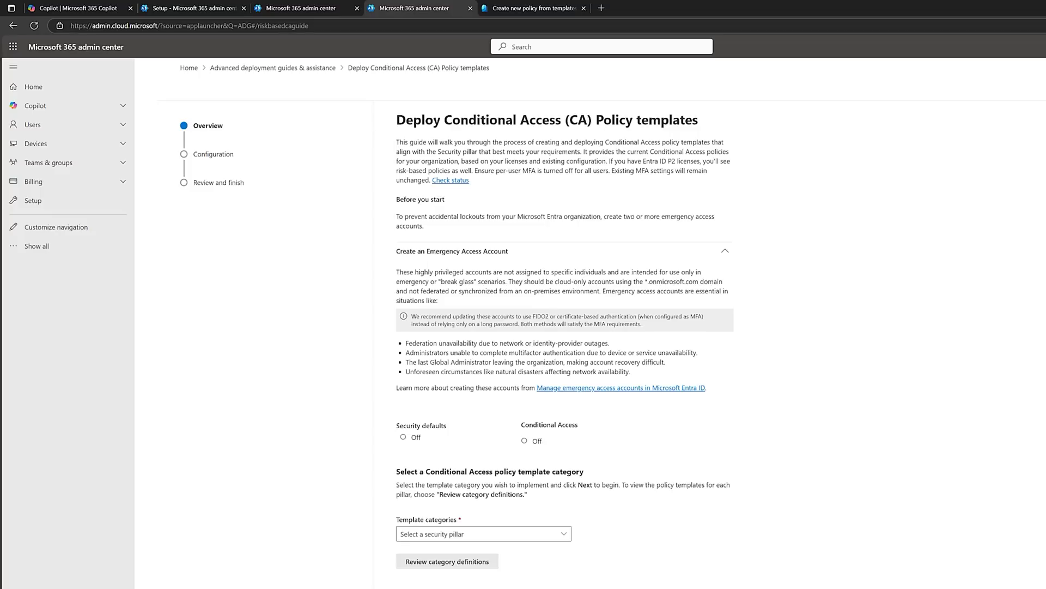
scroll(494, 458, "down", 1)
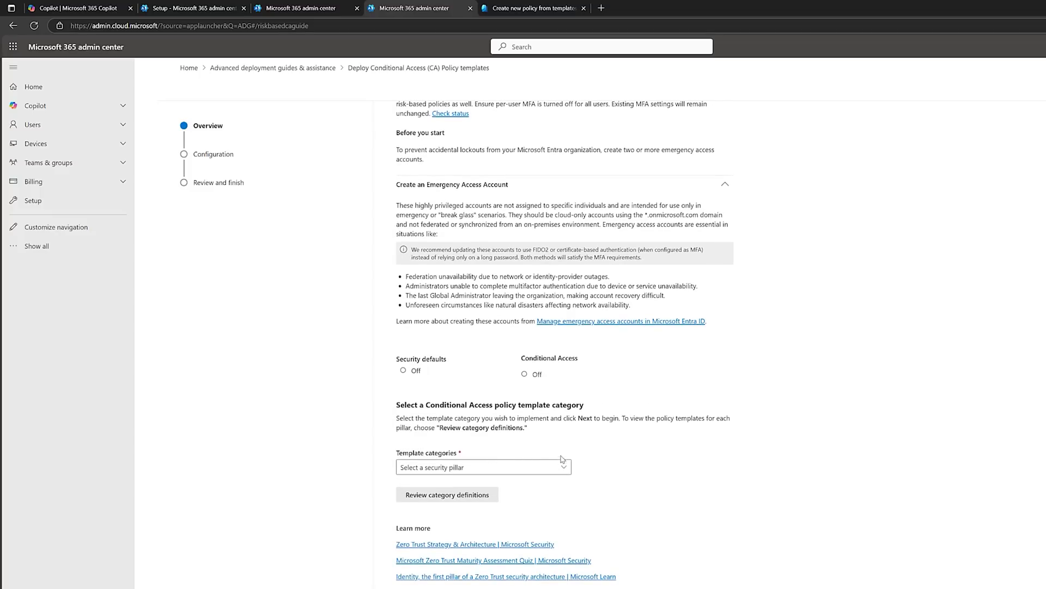
left_click(563, 467)
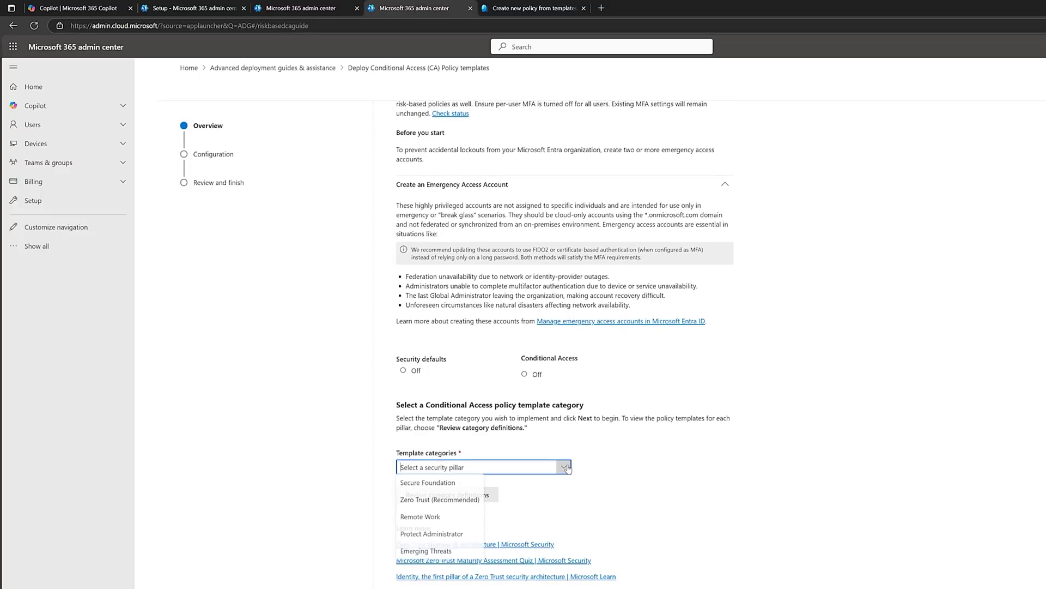
left_click(594, 460)
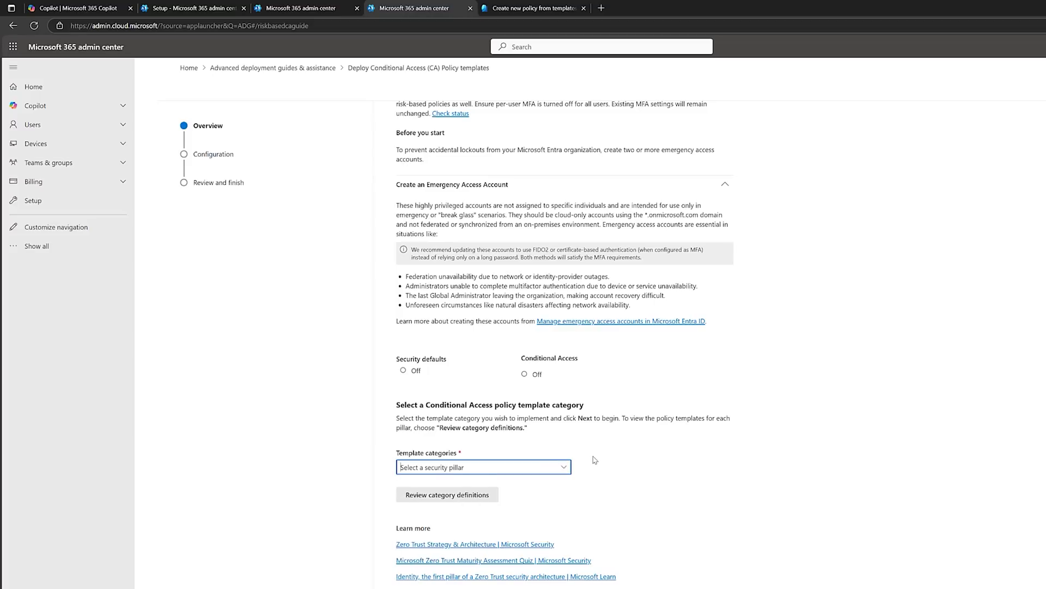
left_click(451, 501)
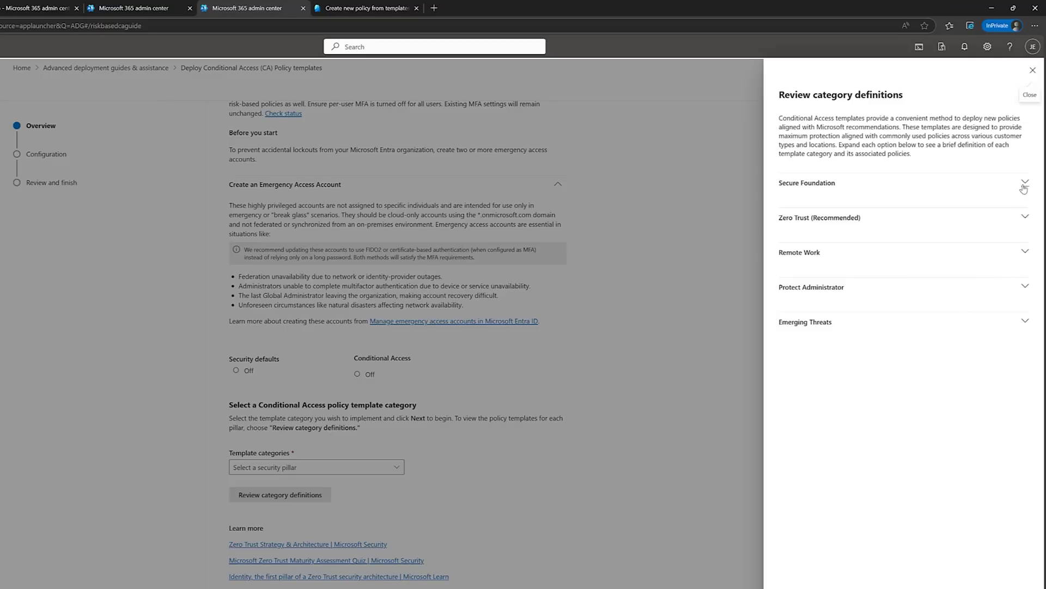
left_click(1024, 187)
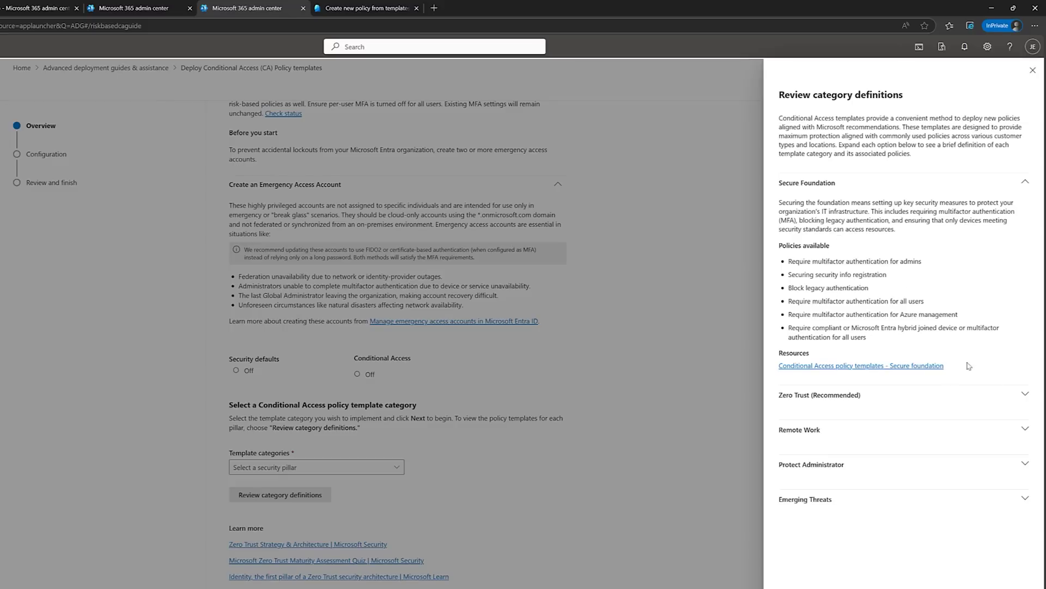
left_click(1022, 188)
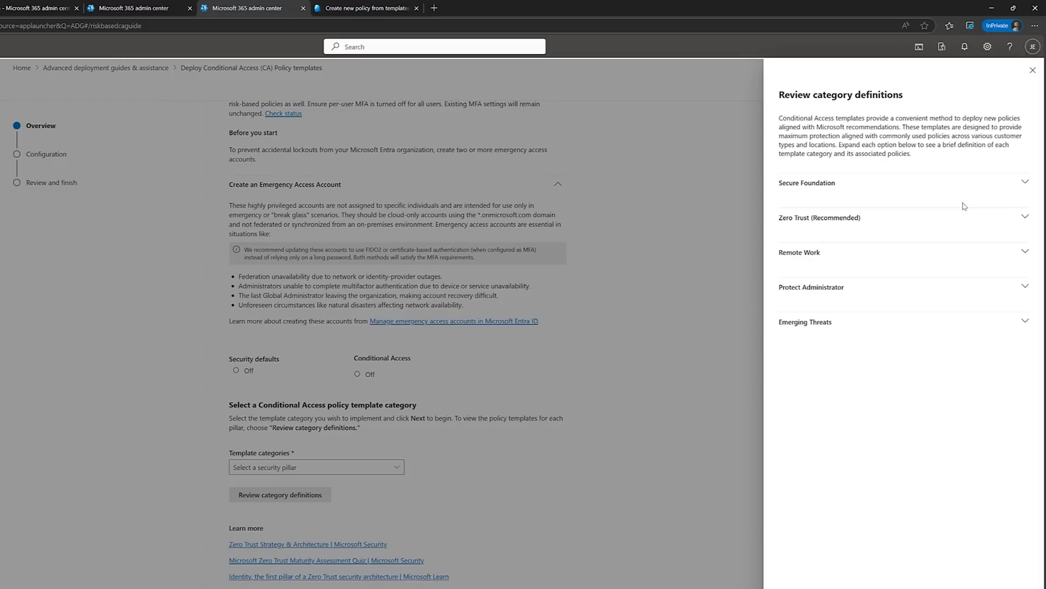
left_click(1026, 219)
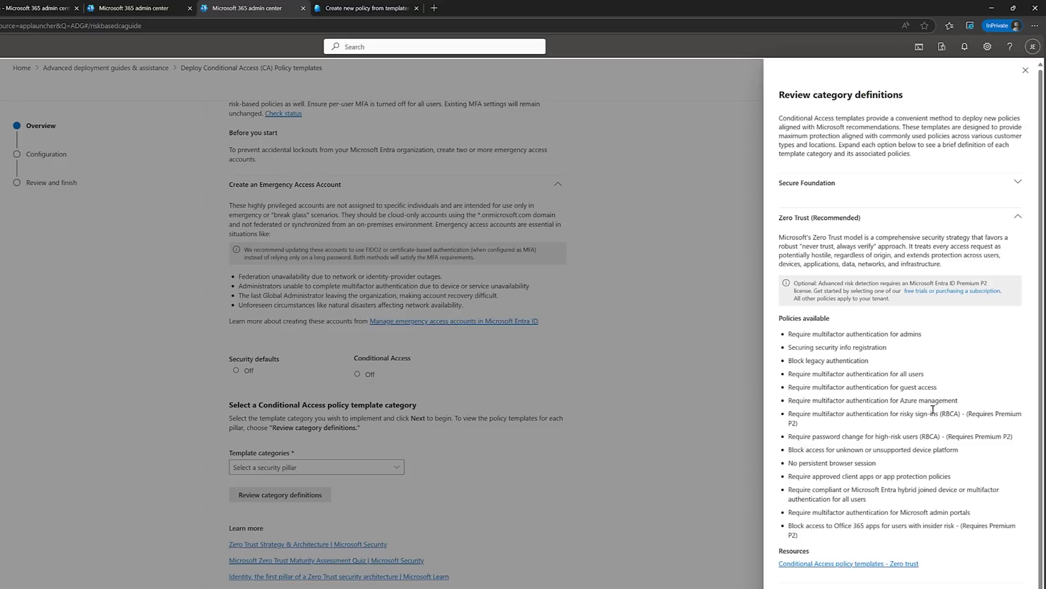
left_click(1014, 220)
left_click(1019, 255)
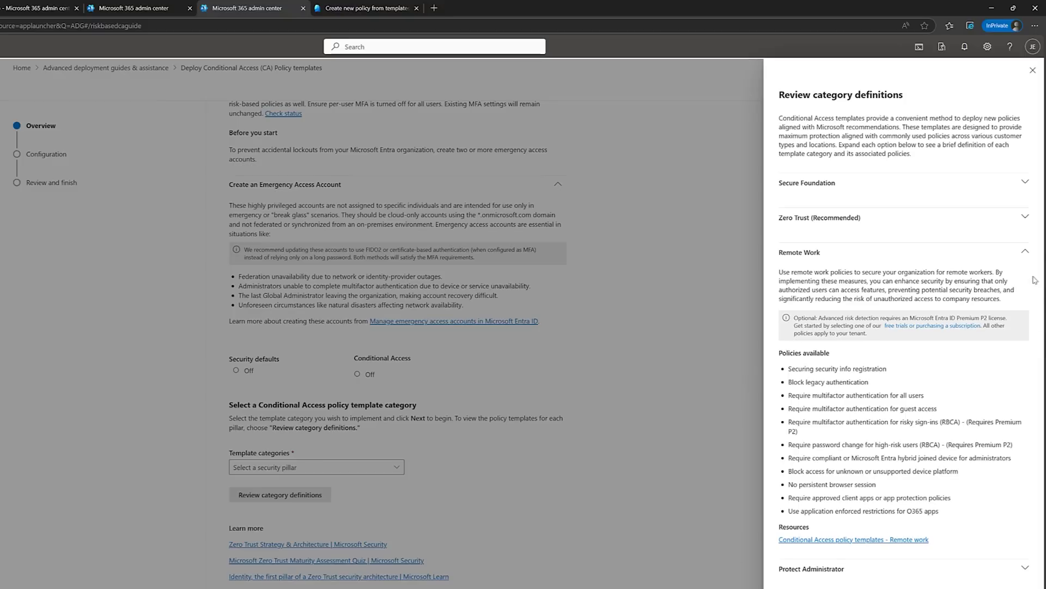
left_click(1025, 254)
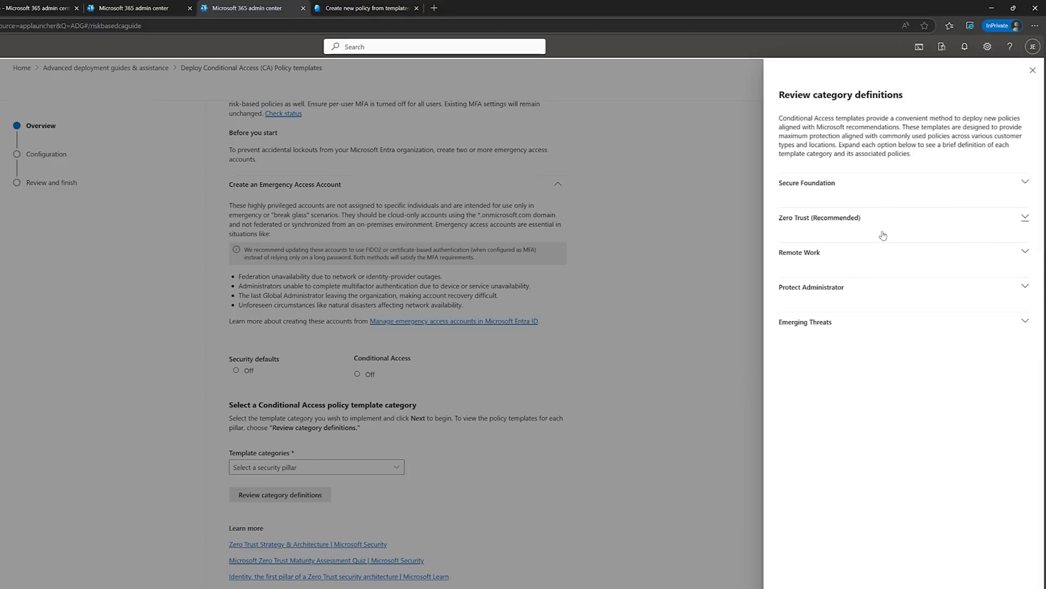
Choose the Zero Trust (Recommended) template category
left_click(1032, 70)
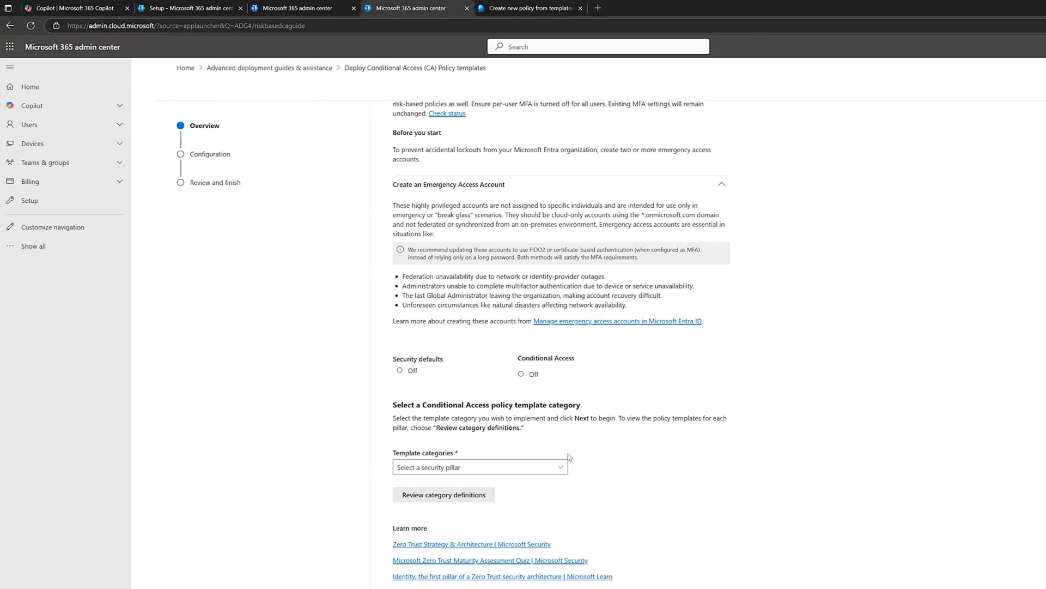
left_click(561, 467)
left_click(466, 504)
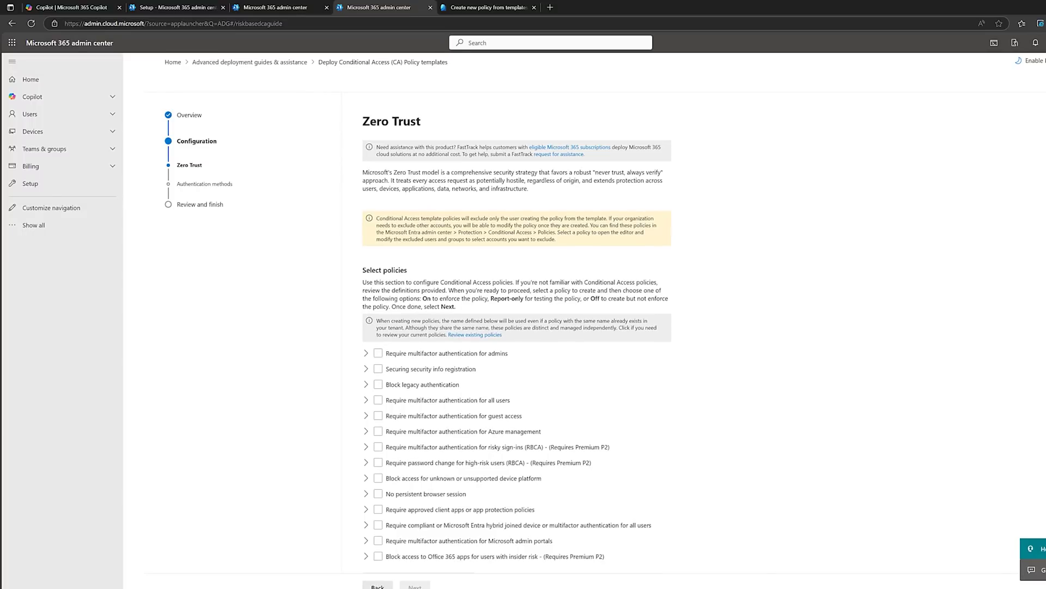
Select the first eight Zero Trust policies, from admin MFA through high-risk user password change
scroll(681, 354, "down", 1)
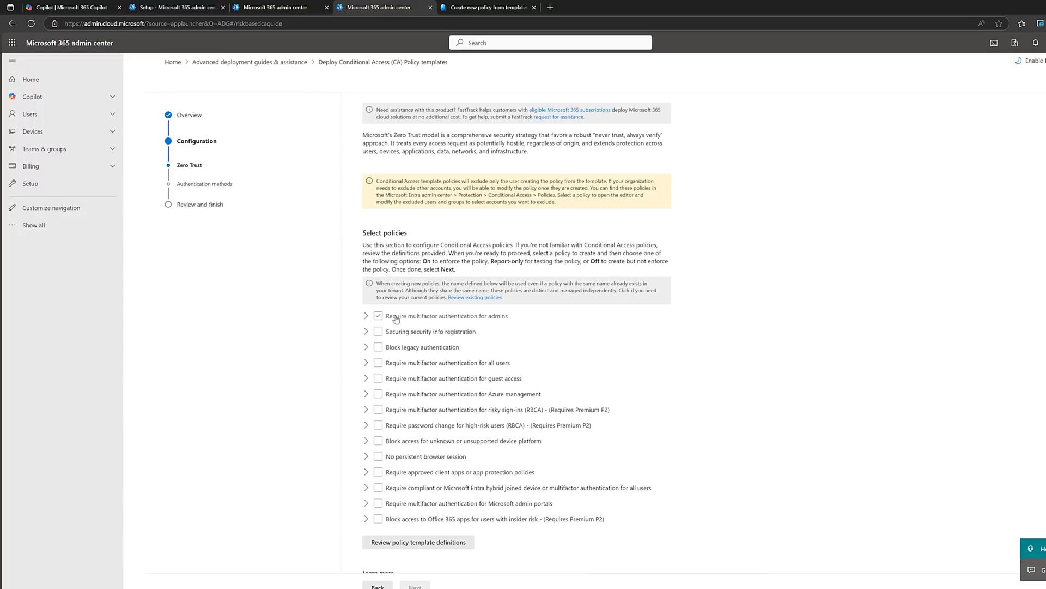
left_click(378, 315)
left_click(378, 379)
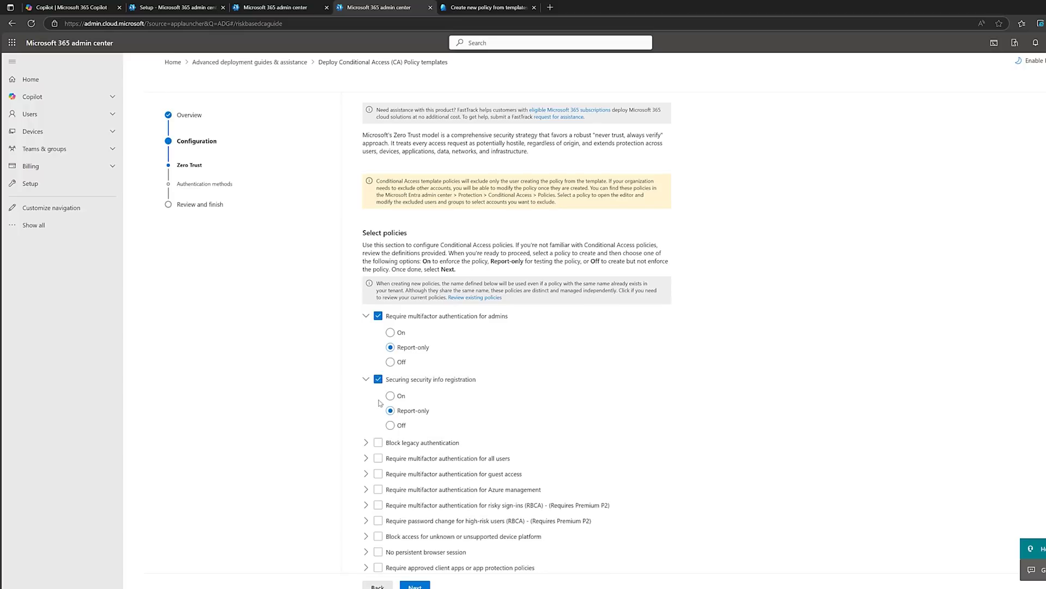
left_click(377, 442)
left_click(378, 505)
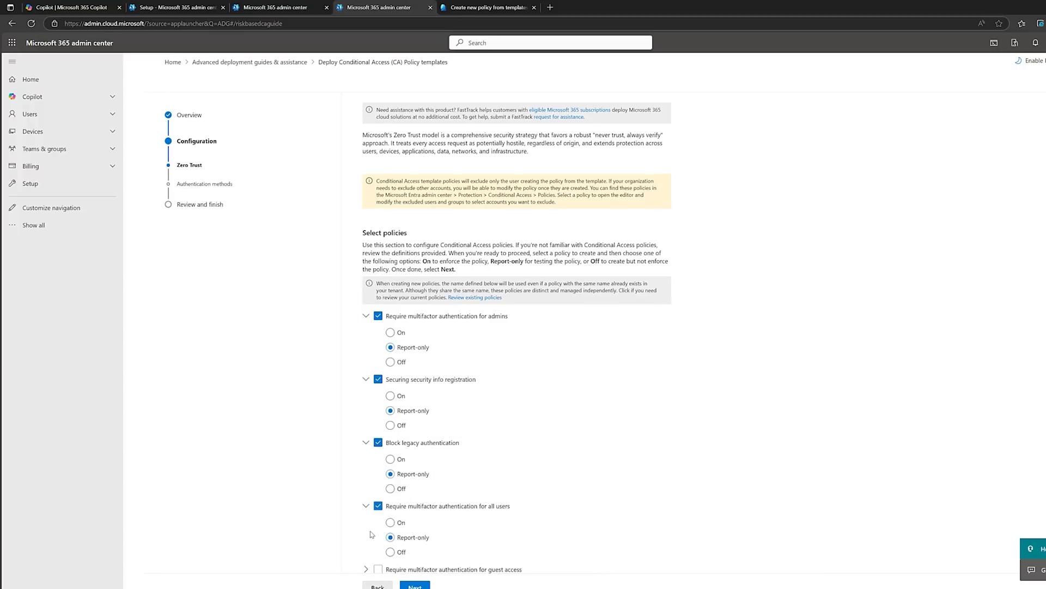
scroll(517, 334, "down", 3)
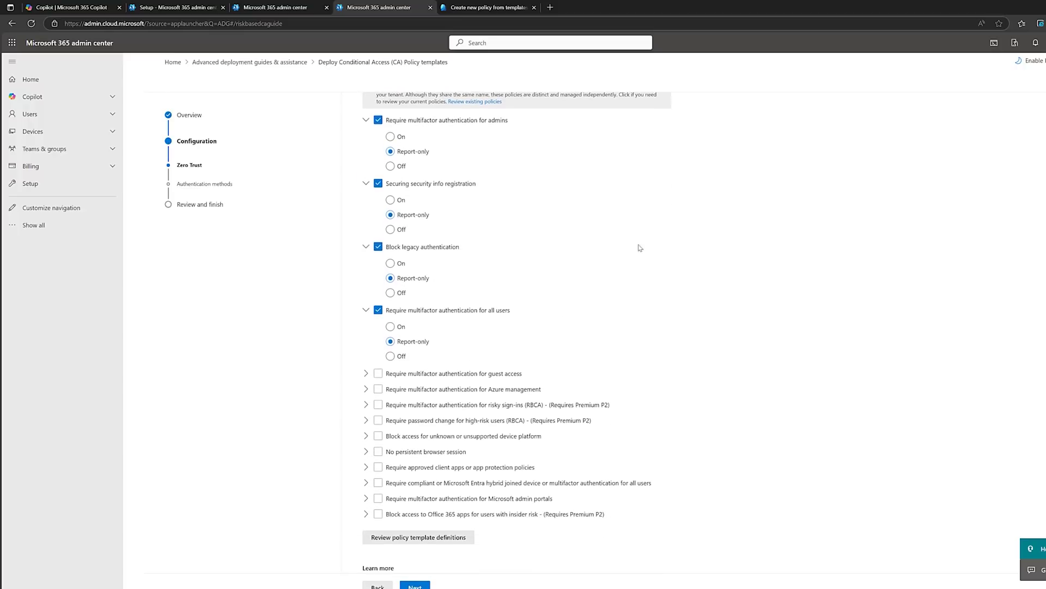
left_click(378, 374)
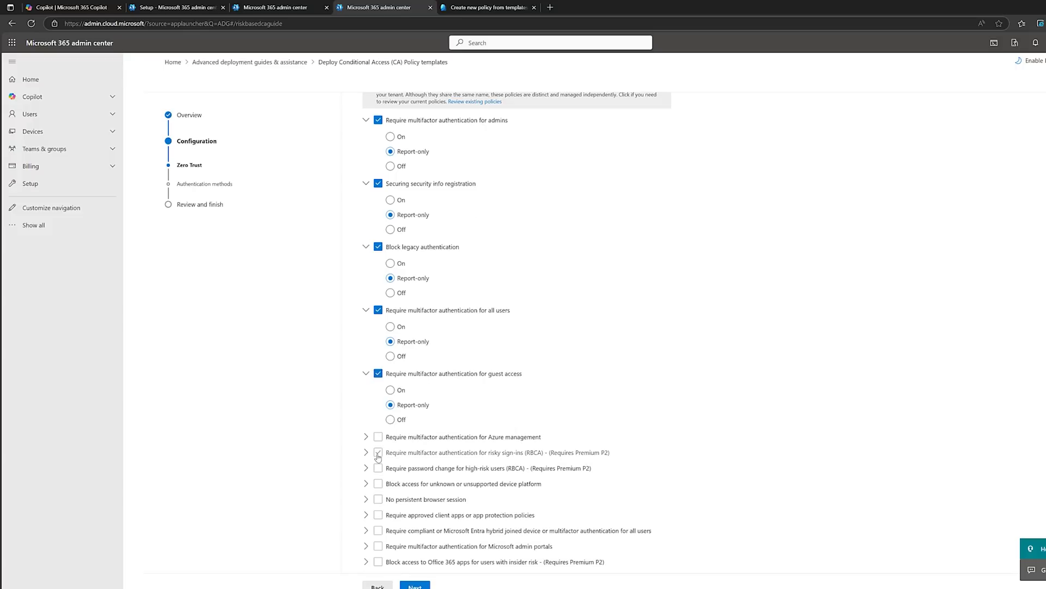
left_click(377, 436)
left_click(378, 500)
left_click(377, 564)
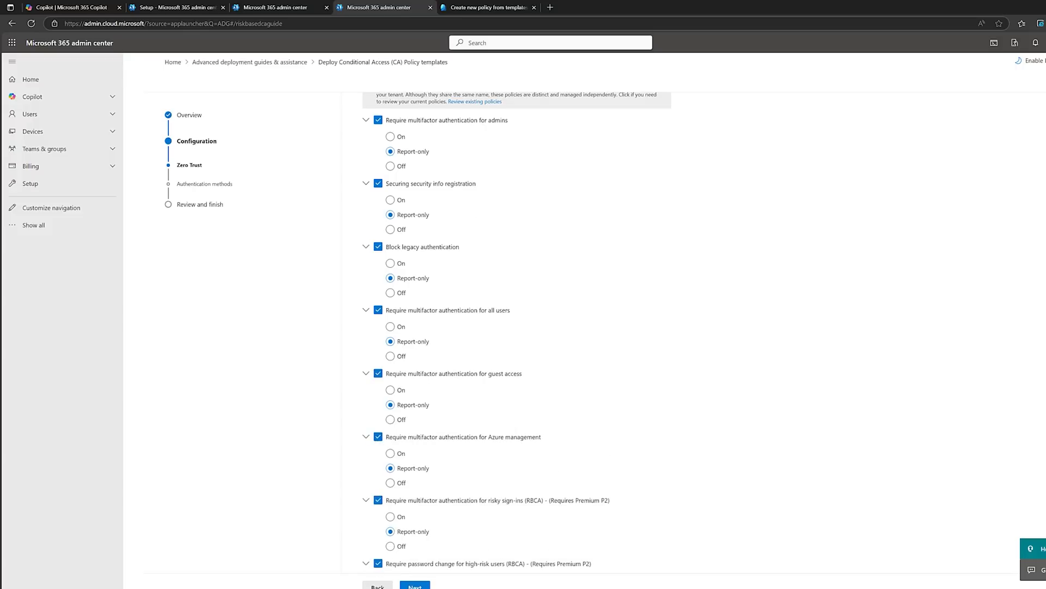
Select the remaining device platform, browser session, client apps, compliant device, admin portals and insider-risk policies
scroll(378, 564, "down", 4)
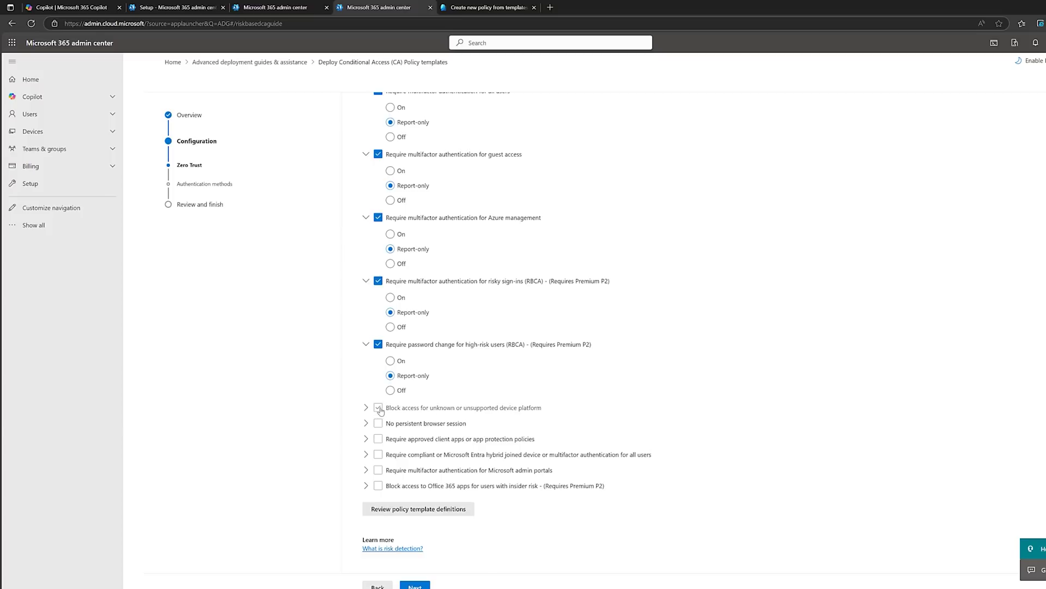
left_click(377, 407)
left_click(378, 470)
left_click(377, 533)
scroll(377, 533, "down", 3)
left_click(378, 454)
left_click(377, 517)
scroll(378, 517, "down", 2)
left_click(378, 485)
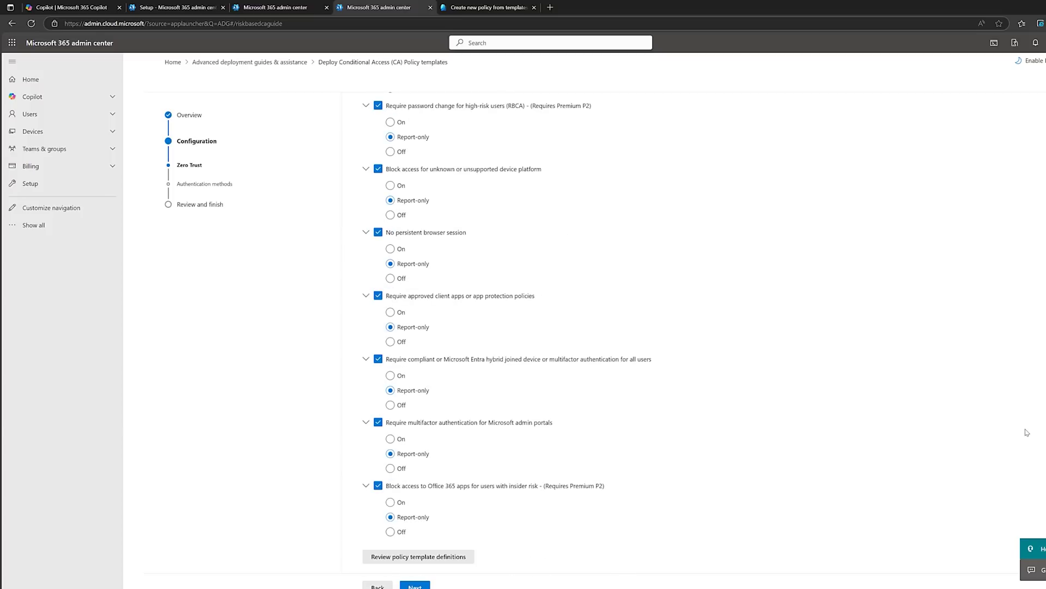
scroll(507, 330, "up", 10)
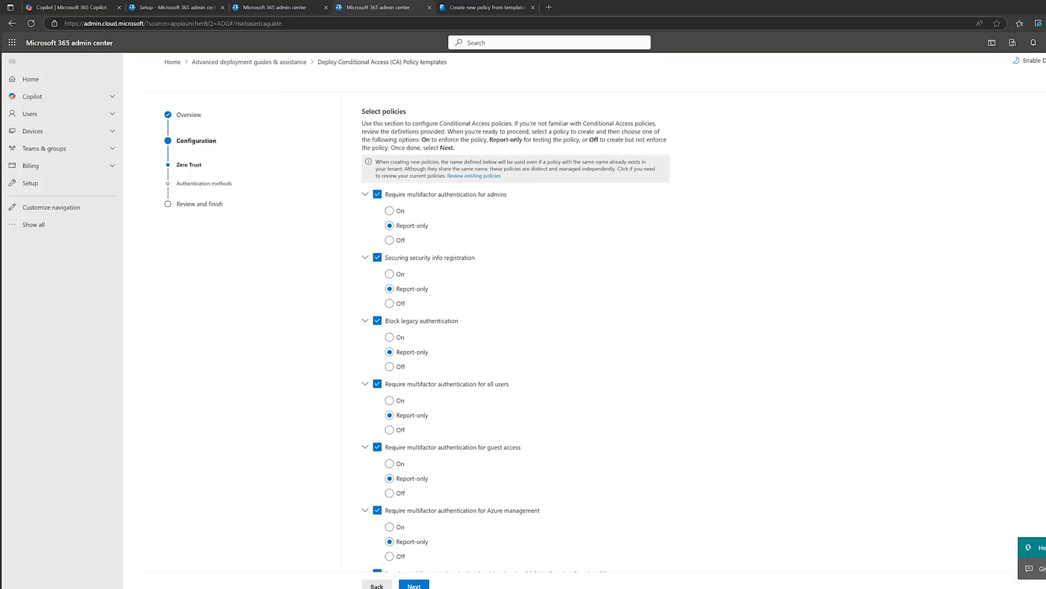
scroll(918, 491, "down", 10)
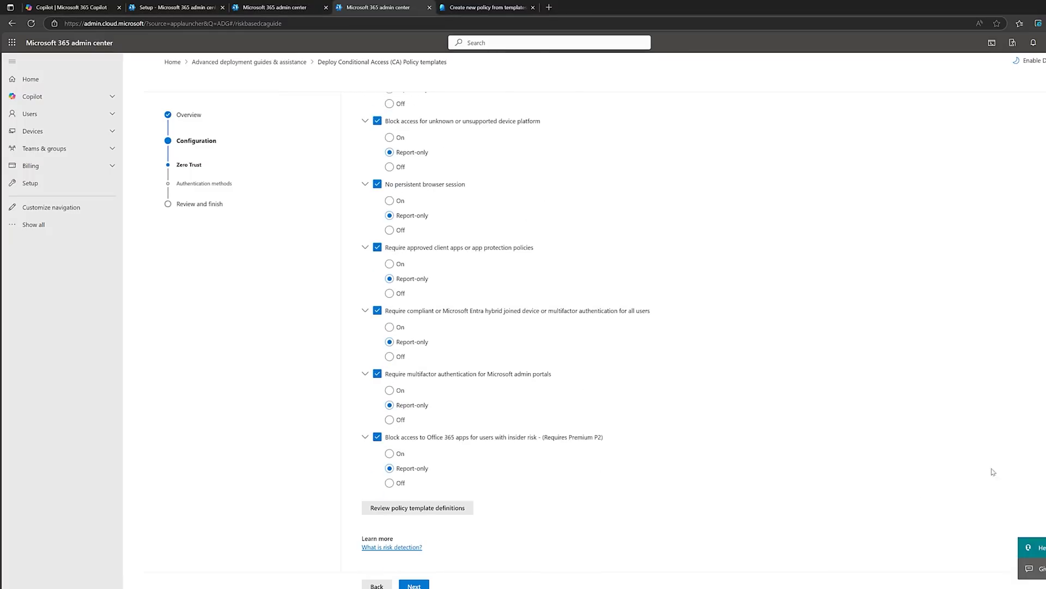
left_click(424, 507)
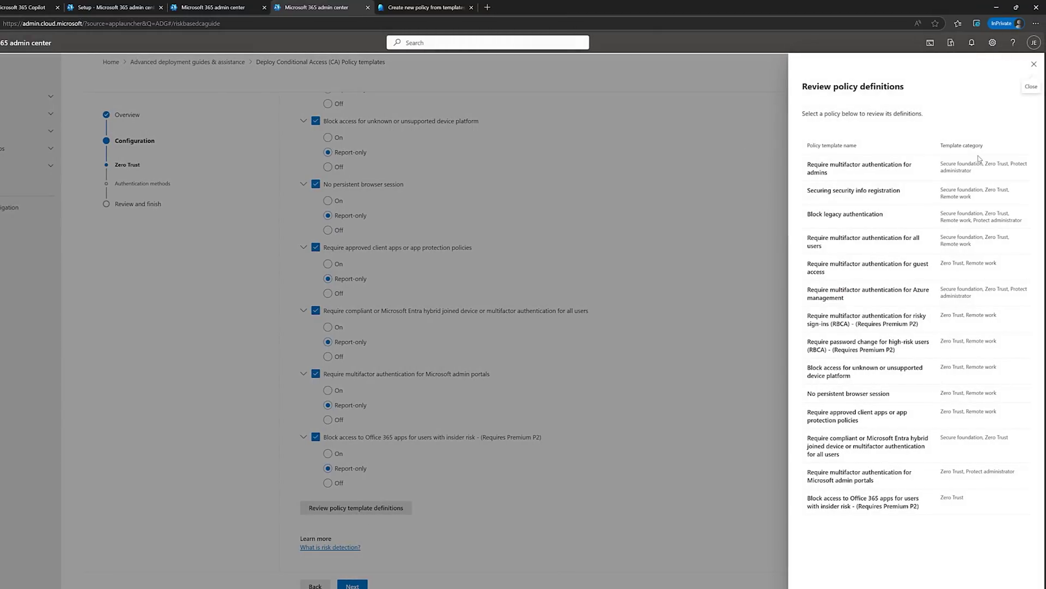
left_click(843, 172)
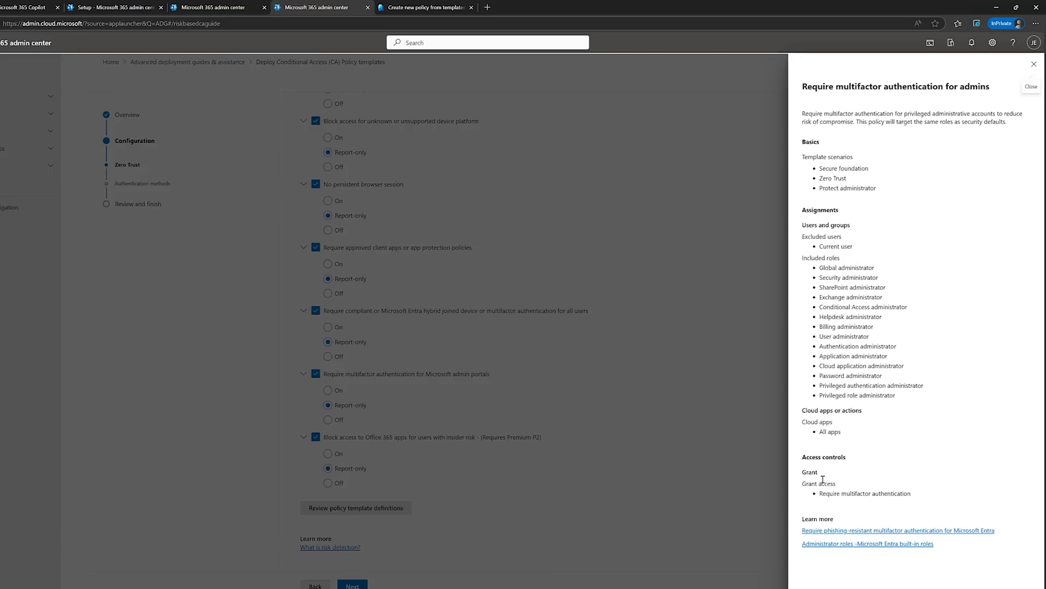
left_click(1034, 64)
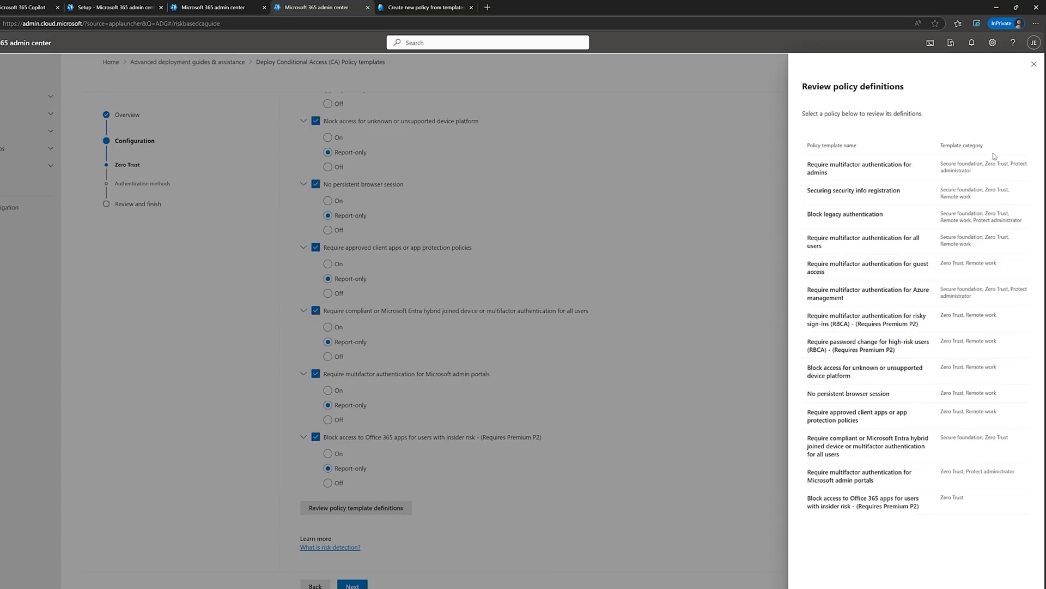
left_click(866, 371)
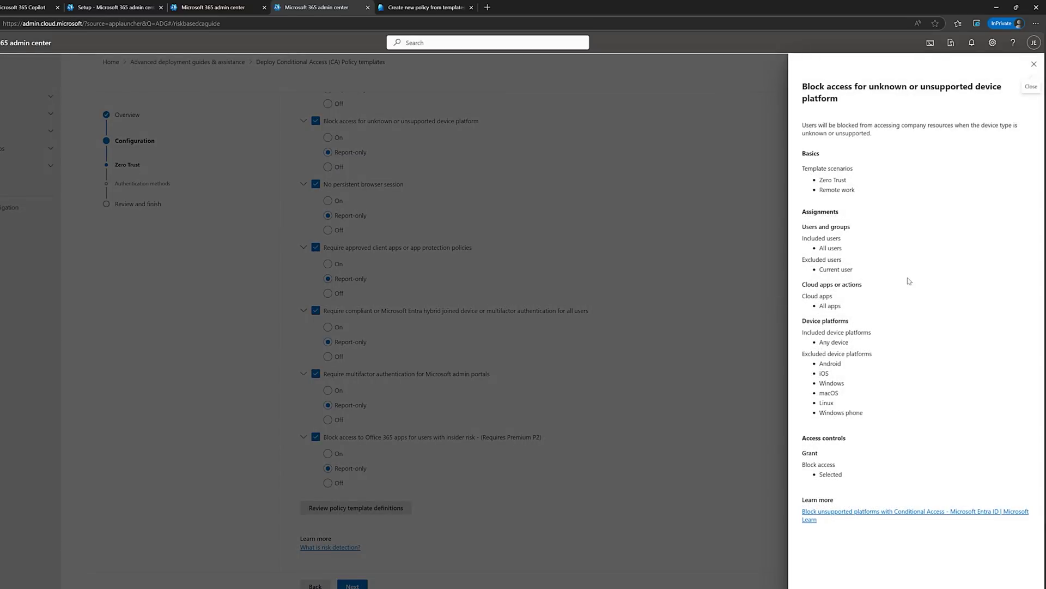
left_click(1034, 65)
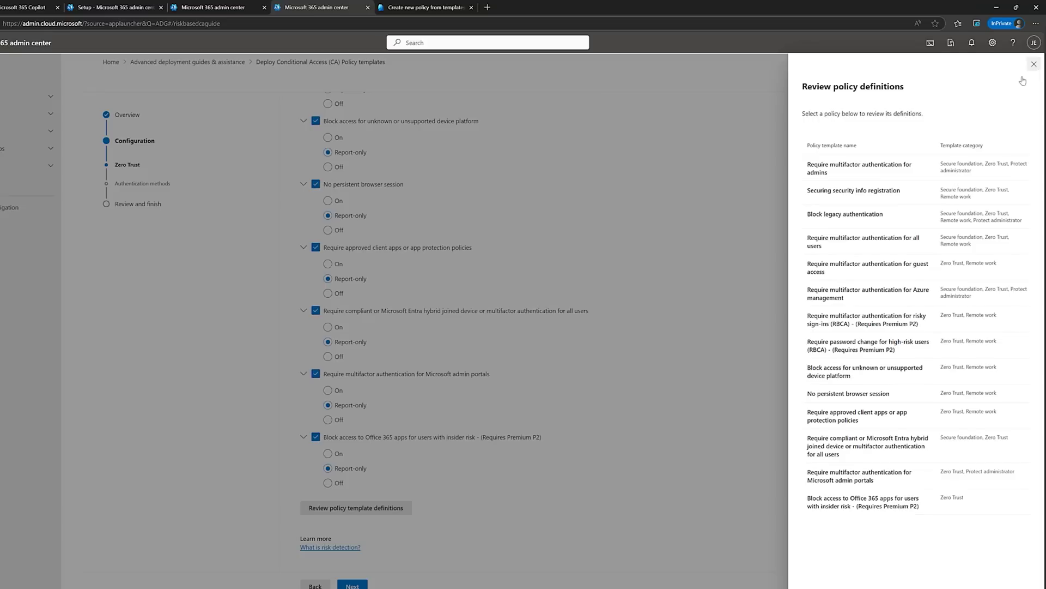
left_click(1033, 65)
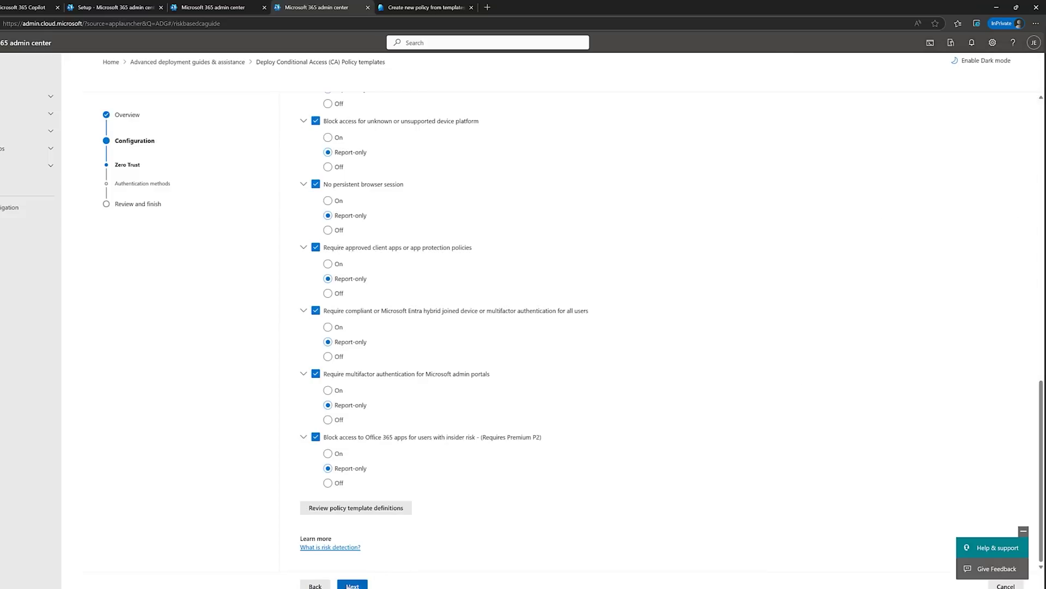
Continue to Authentication methods and enable FIDO 2 security keys
left_click(352, 585)
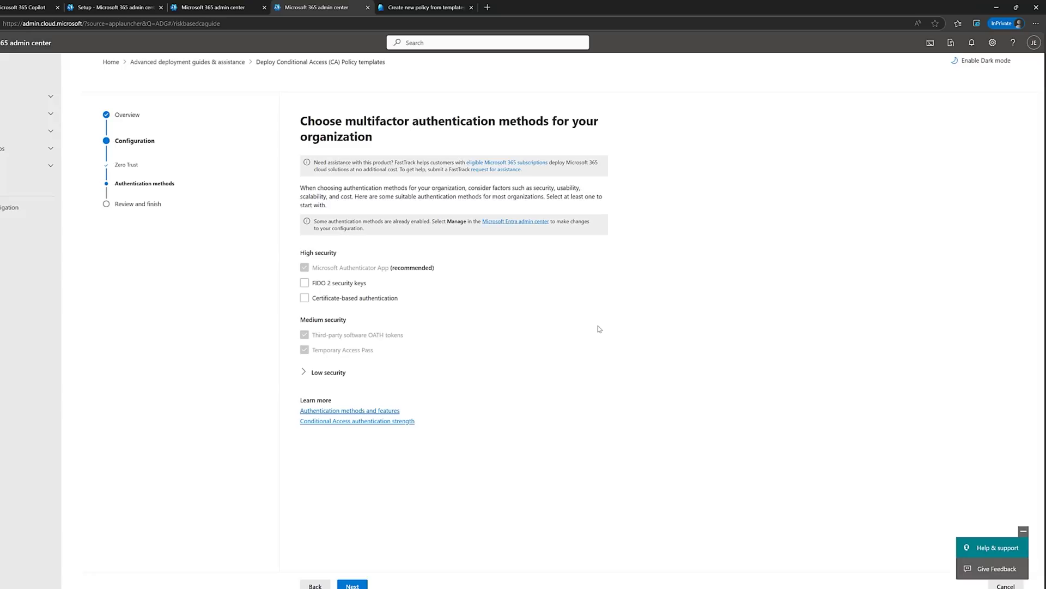
left_click(415, 284)
left_click(389, 282)
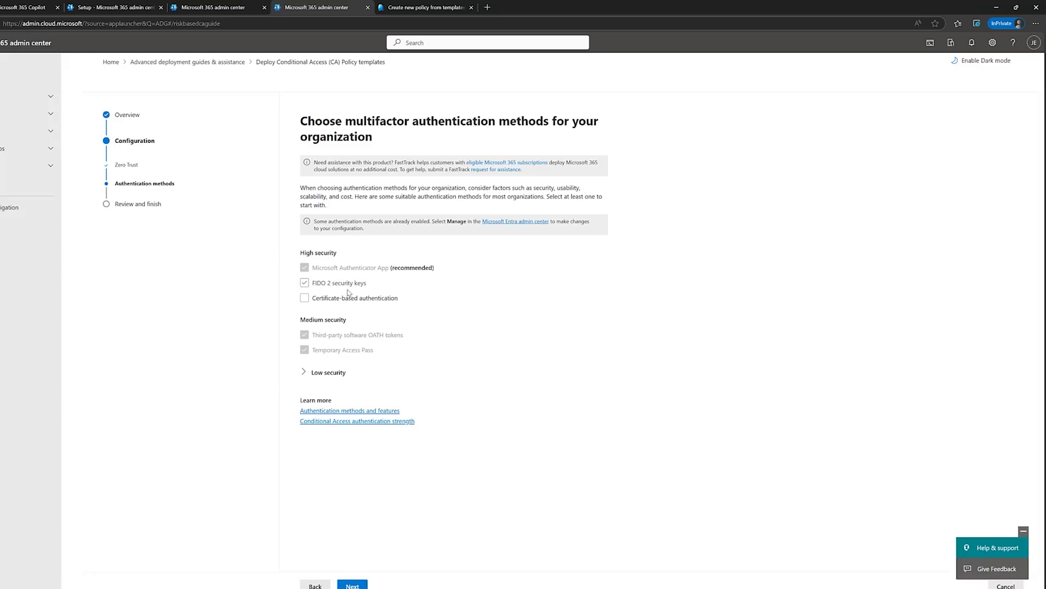
left_click(304, 284)
Try certificate-based authentication and the low security methods list, leaving both off
left_click(304, 301)
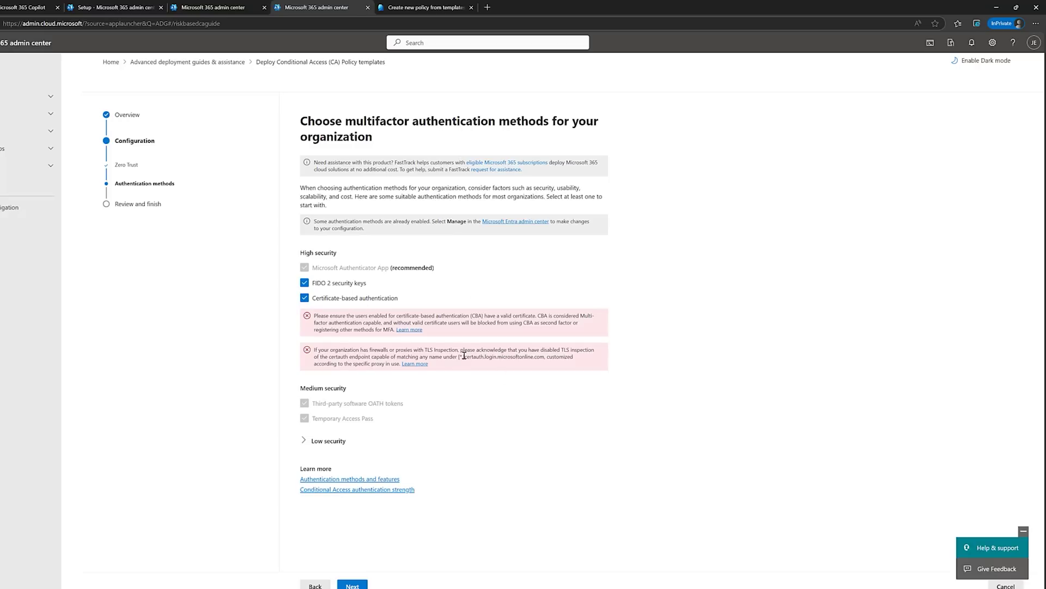
left_click(304, 298)
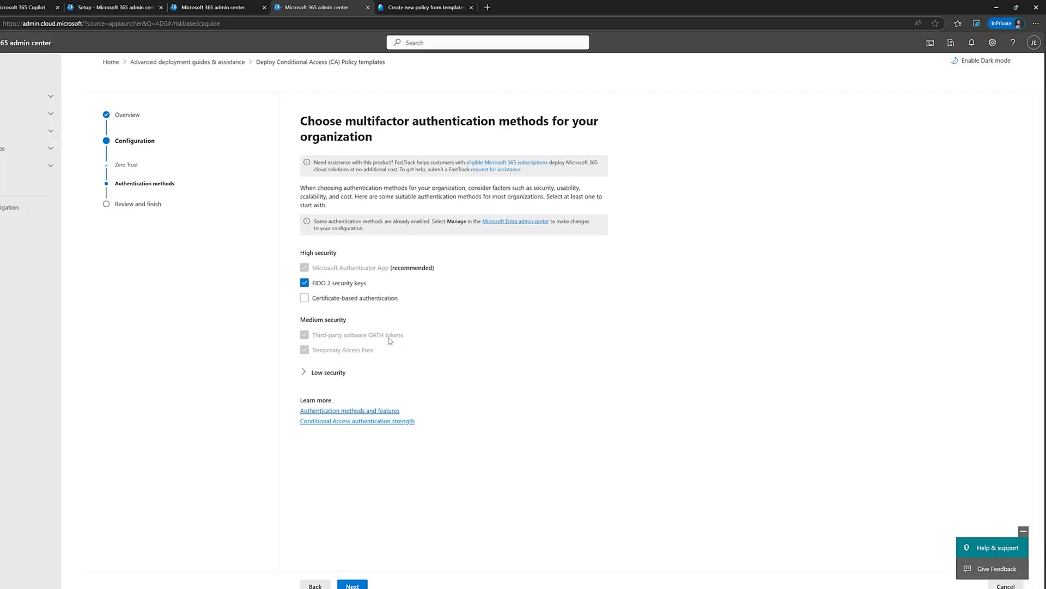
left_click(304, 372)
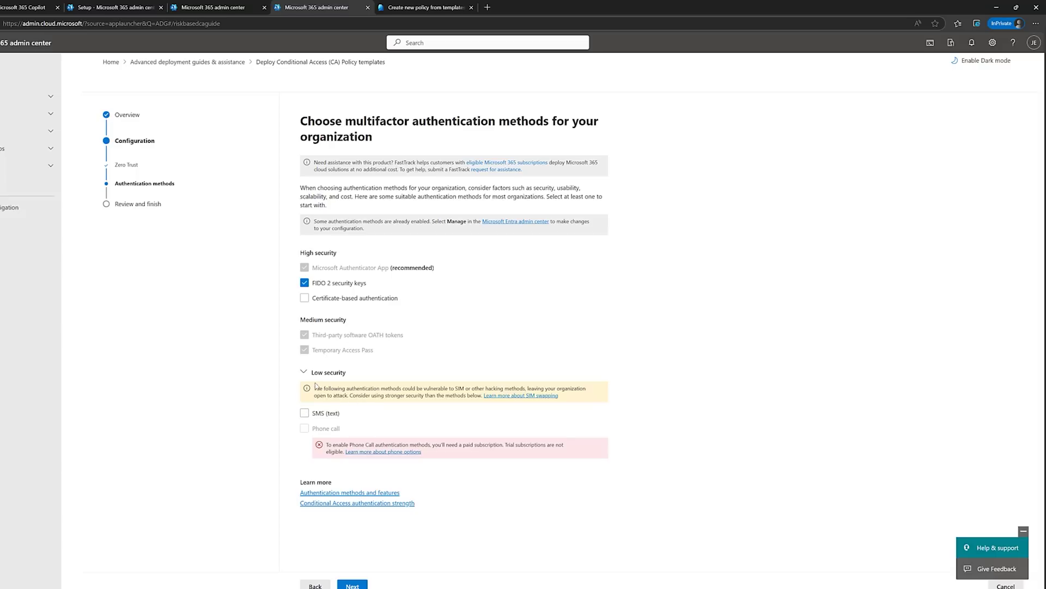
left_click(304, 372)
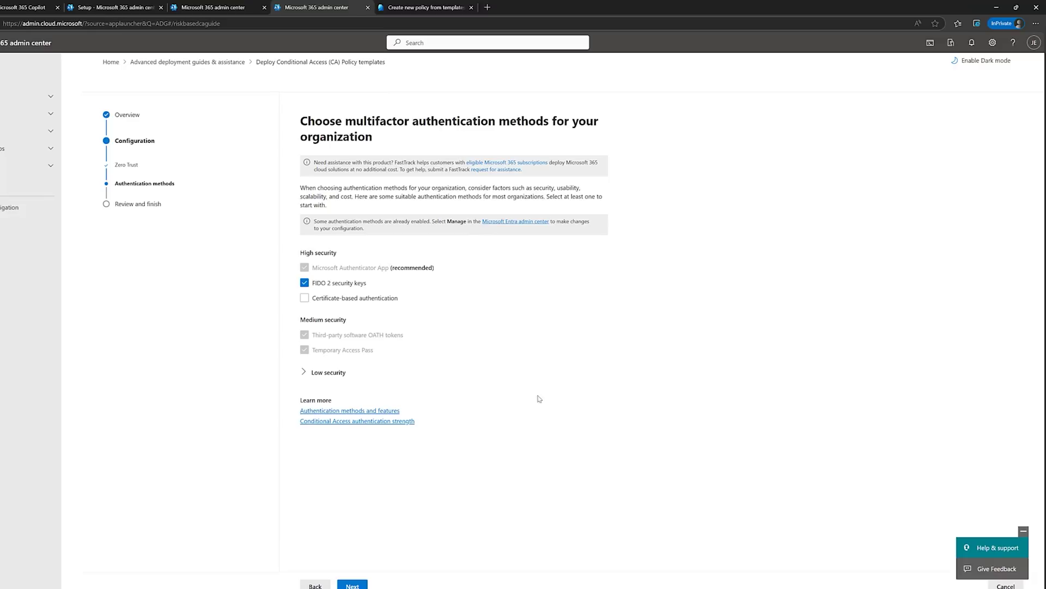
Review the Review and finish summary and save the configuration to deploy the Report-only policies
left_click(353, 585)
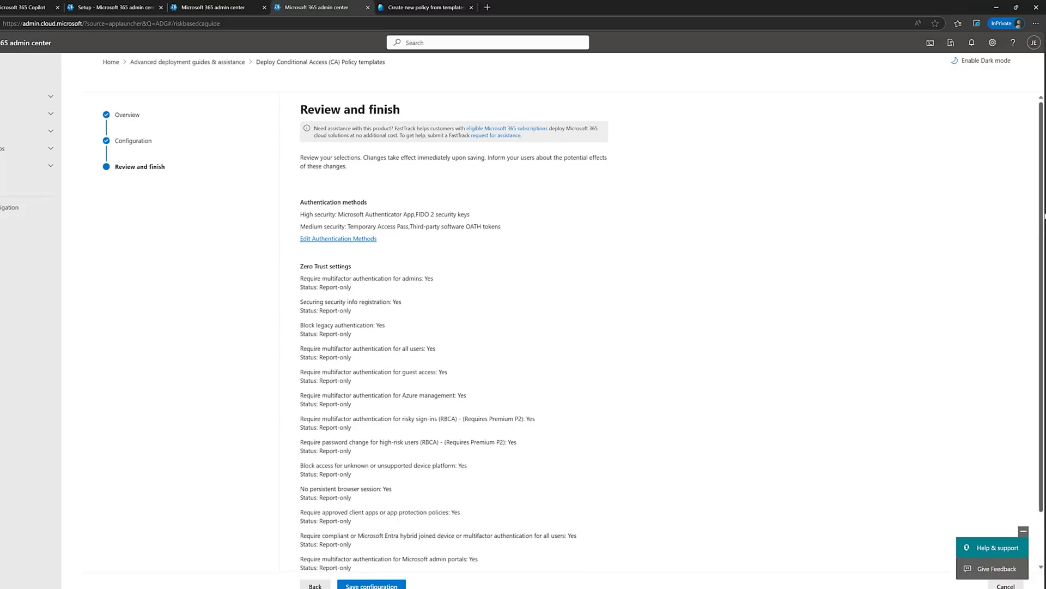
scroll(1043, 205, "down", 2)
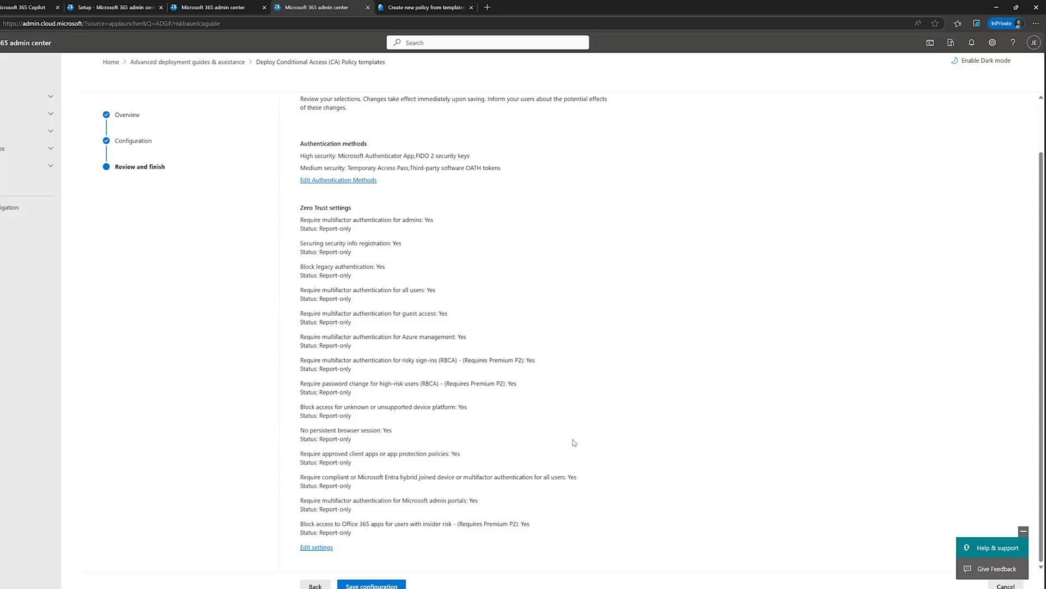
left_click(372, 586)
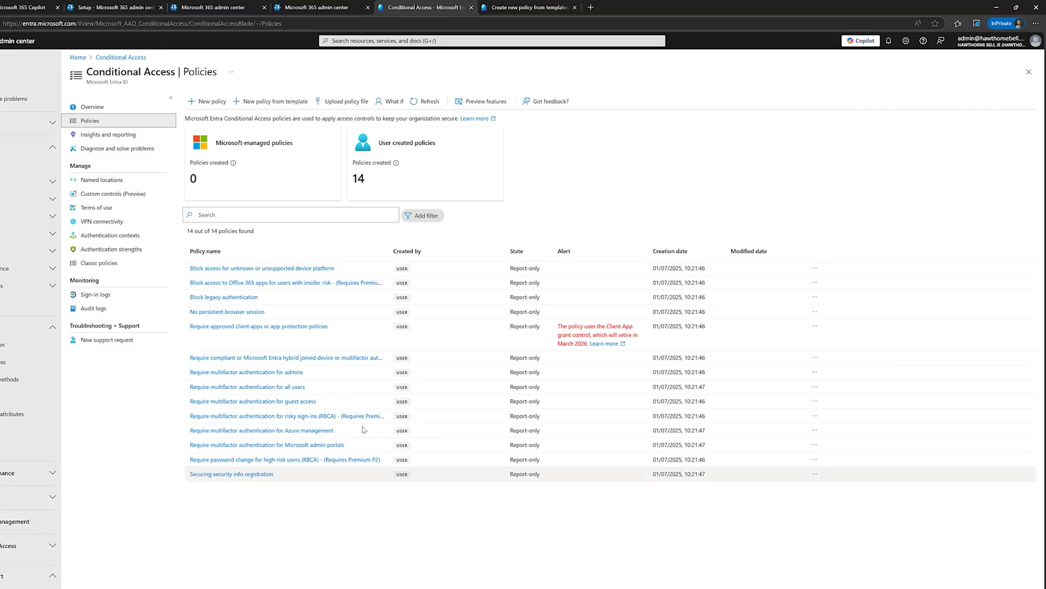
Close the finished wizard with Done and glance at the Entra policies list
left_click(316, 7)
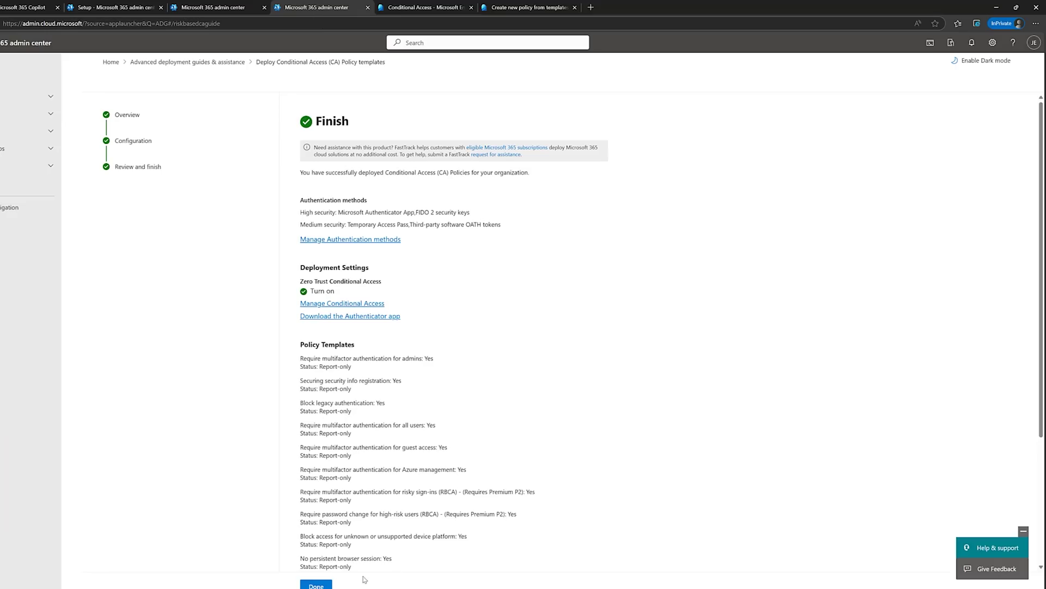
left_click(317, 585)
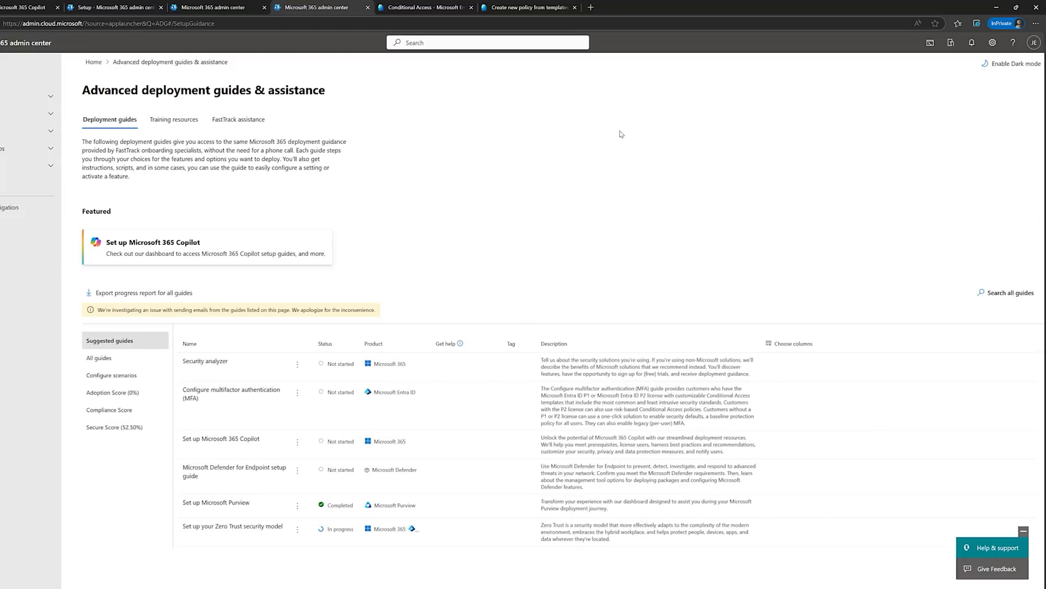
key("ctrl+Tab")
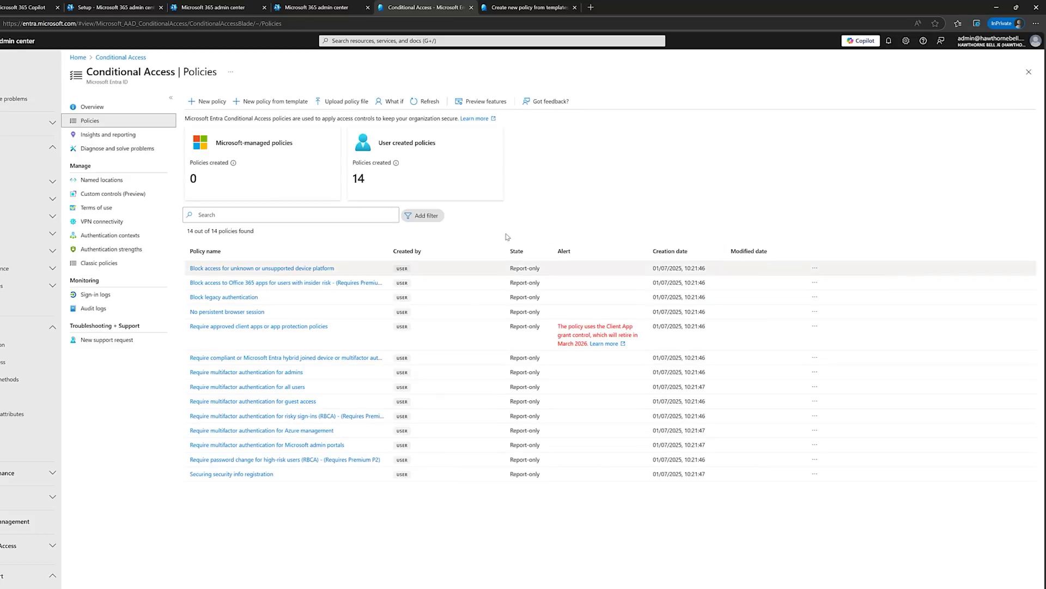
Reopen the Deploy Conditional Access (CA) Policies guide from All guides
left_click(329, 7)
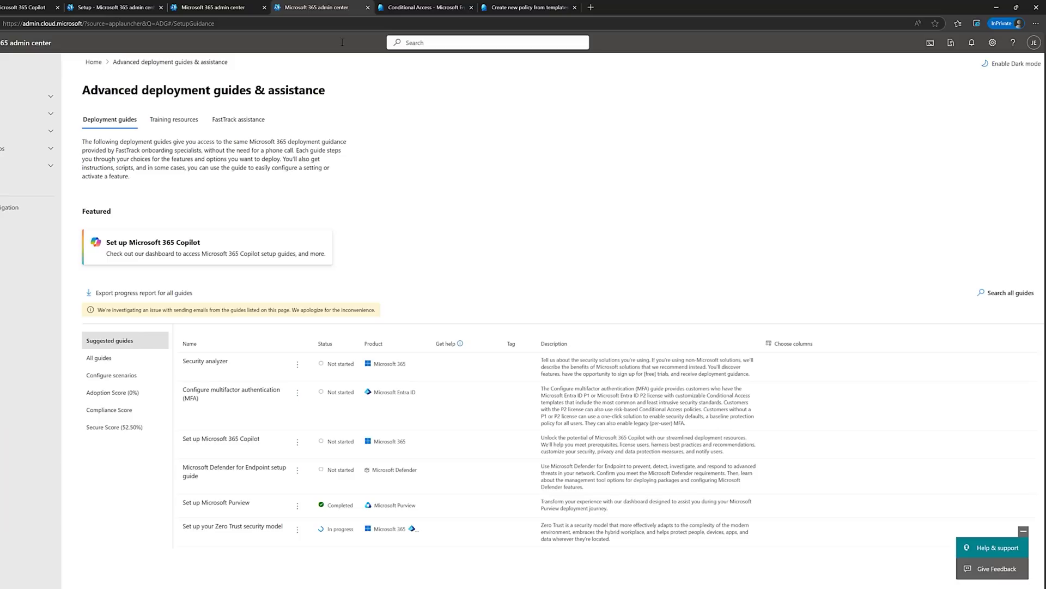
left_click(113, 362)
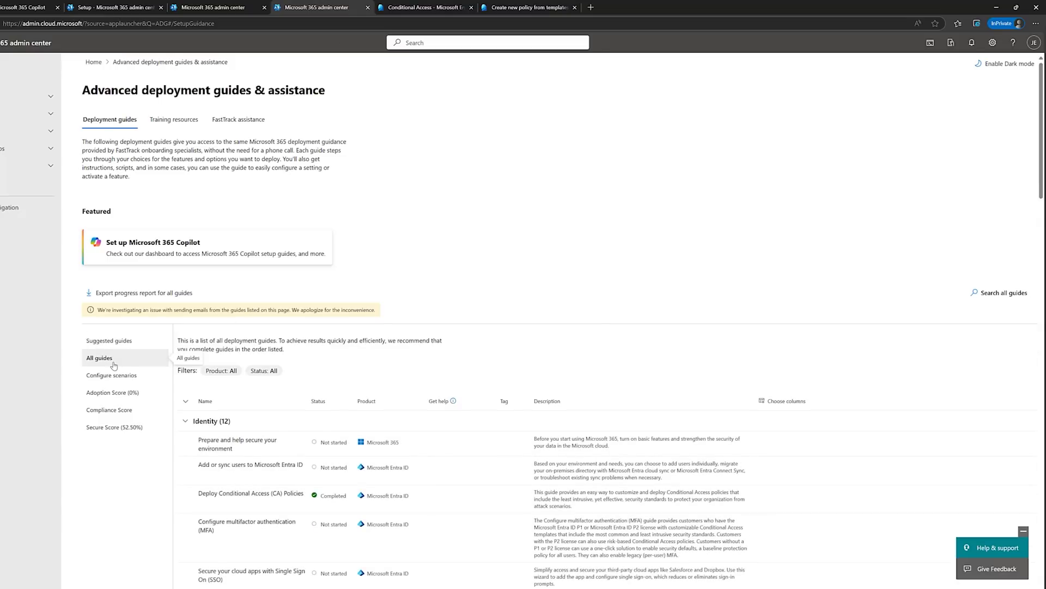
left_click(256, 494)
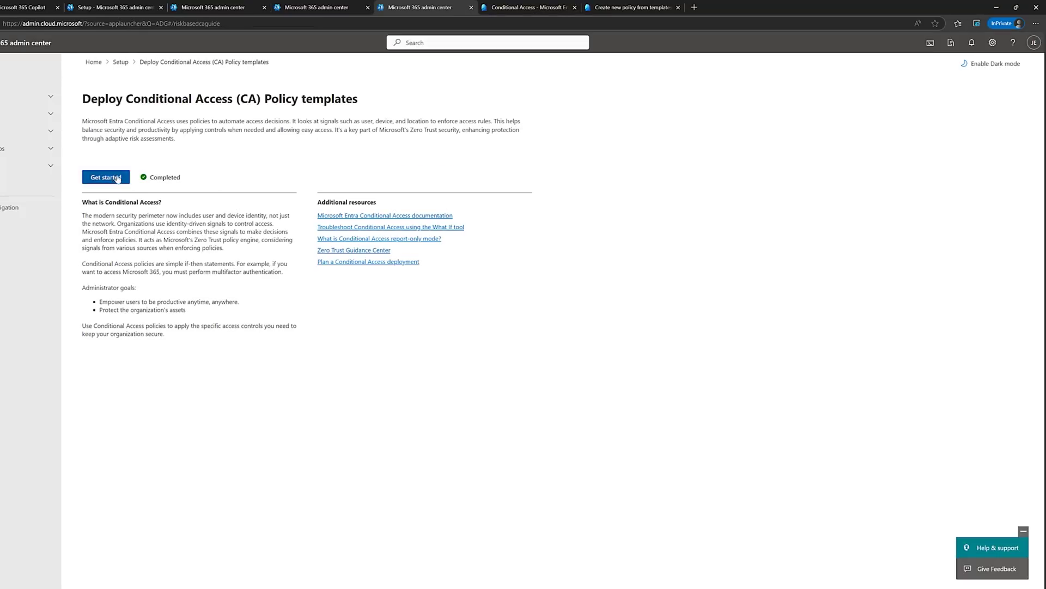
Start the guide and open Review and manage existing policies, cross-checking the Entra policy list
left_click(116, 177)
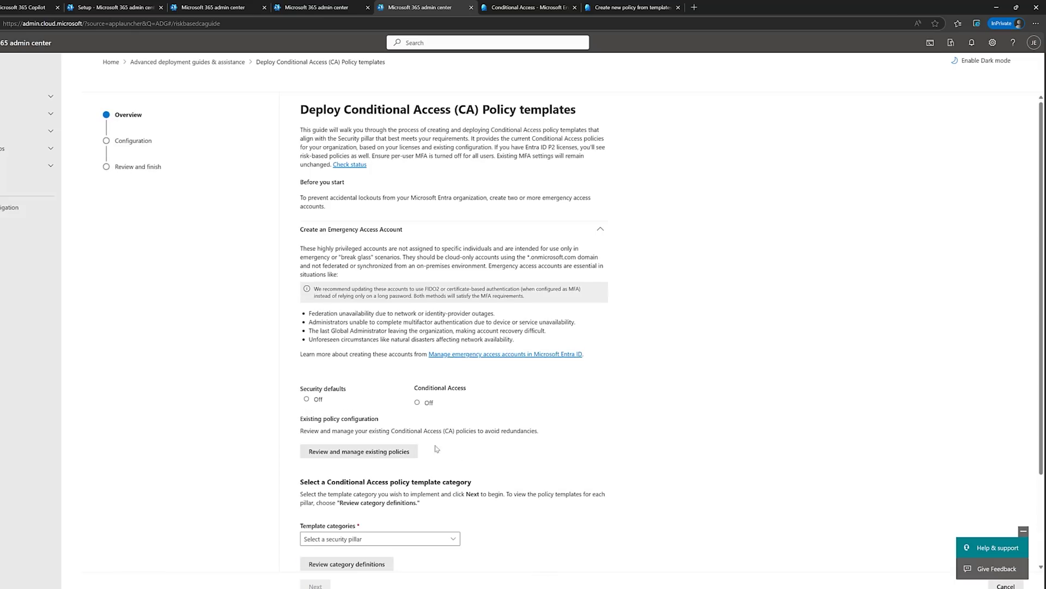
scroll(381, 354, "down", 2)
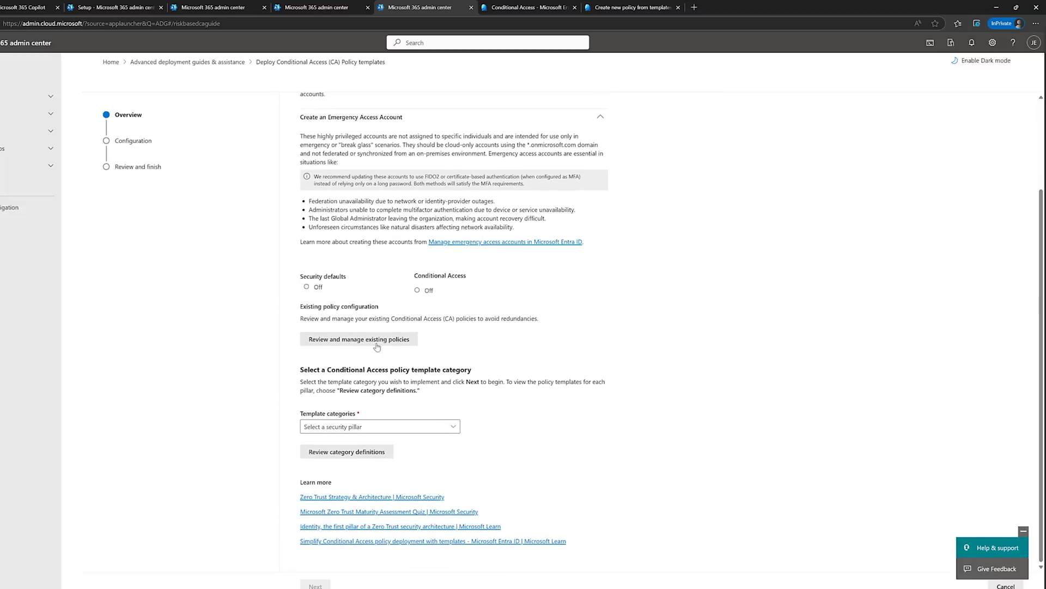
left_click(361, 345)
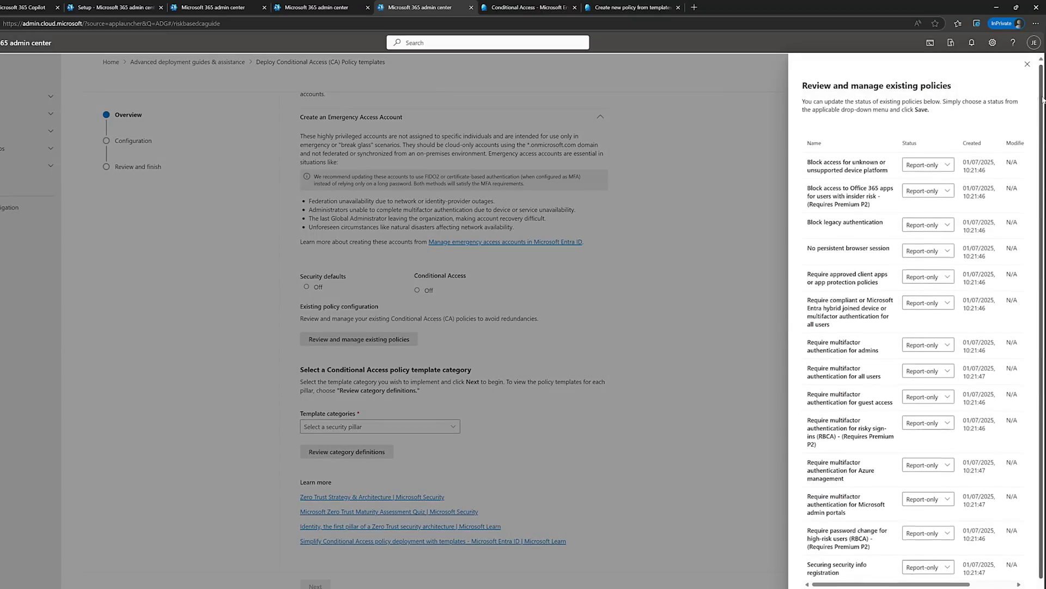
scroll(1042, 96, "down", 1)
scroll(1042, 95, "down", 1)
scroll(1043, 96, "up", 1)
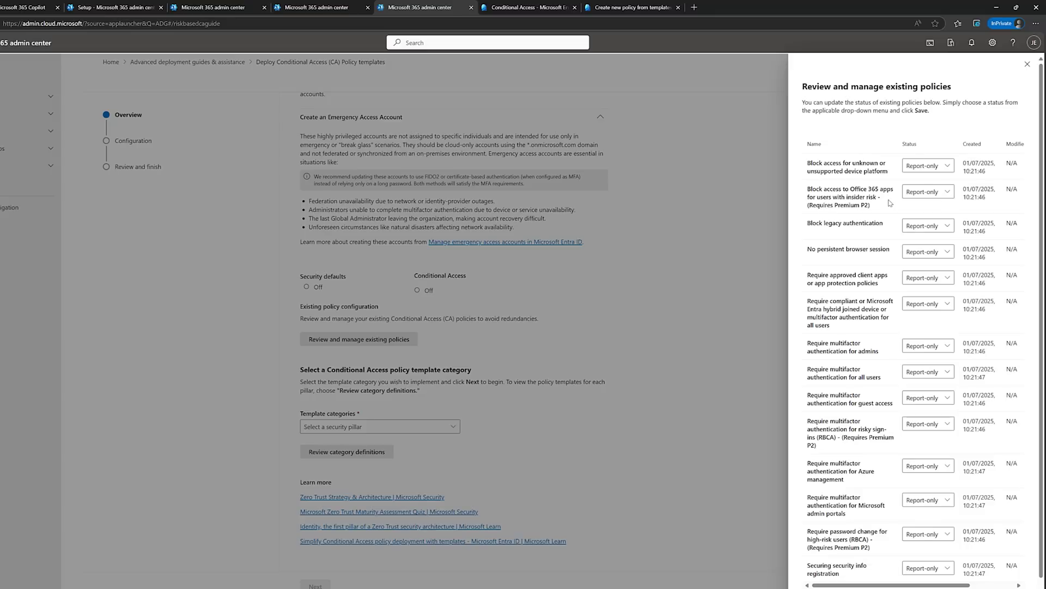
left_click(543, 7)
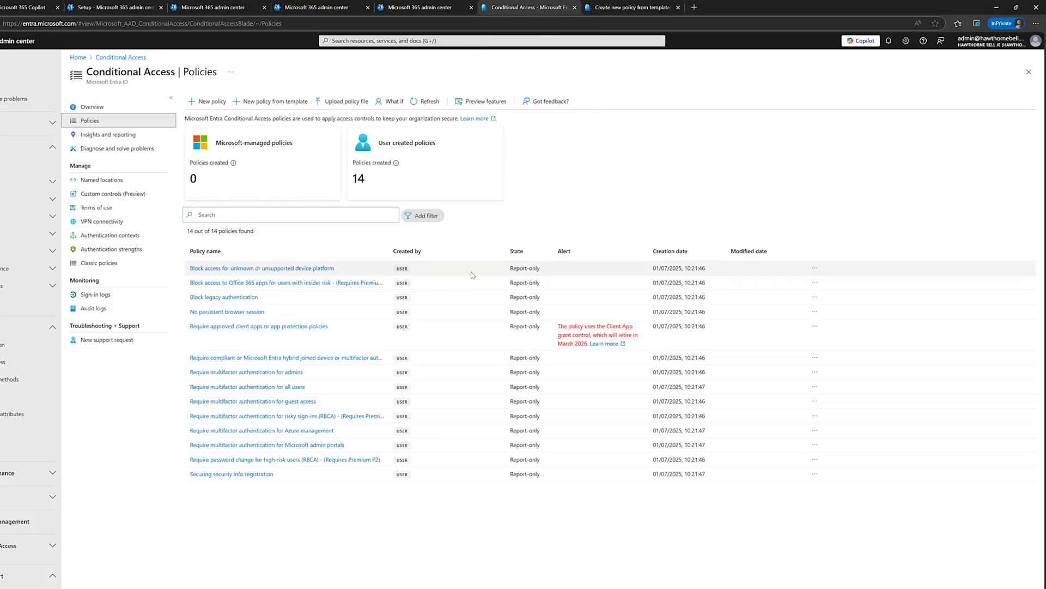
left_click(413, 6)
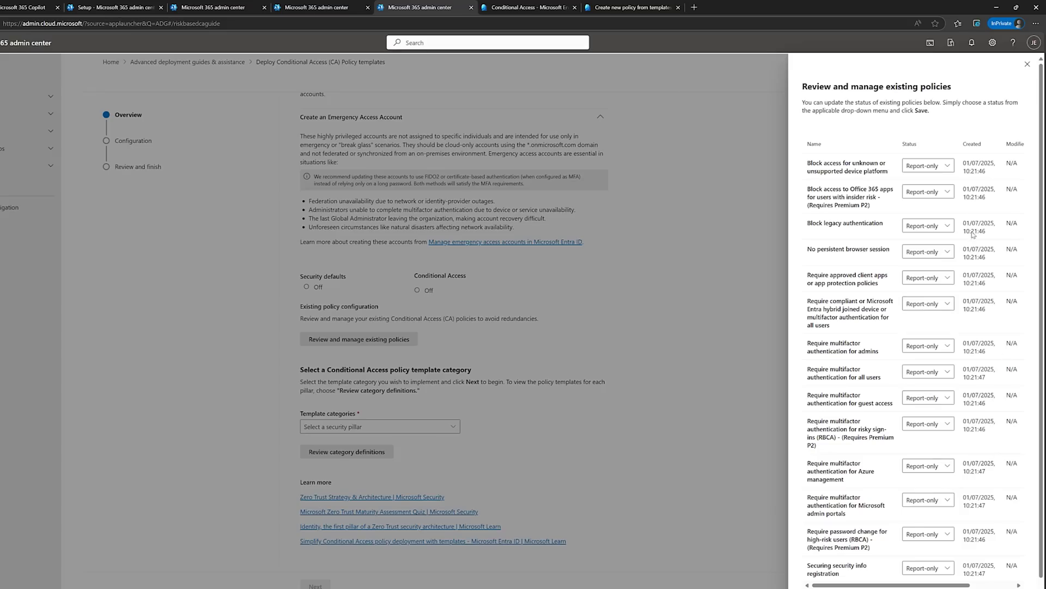
Switch the first two Block access policies' status from Report-only to On
left_click(948, 166)
left_click(927, 180)
left_click(943, 192)
left_click(936, 207)
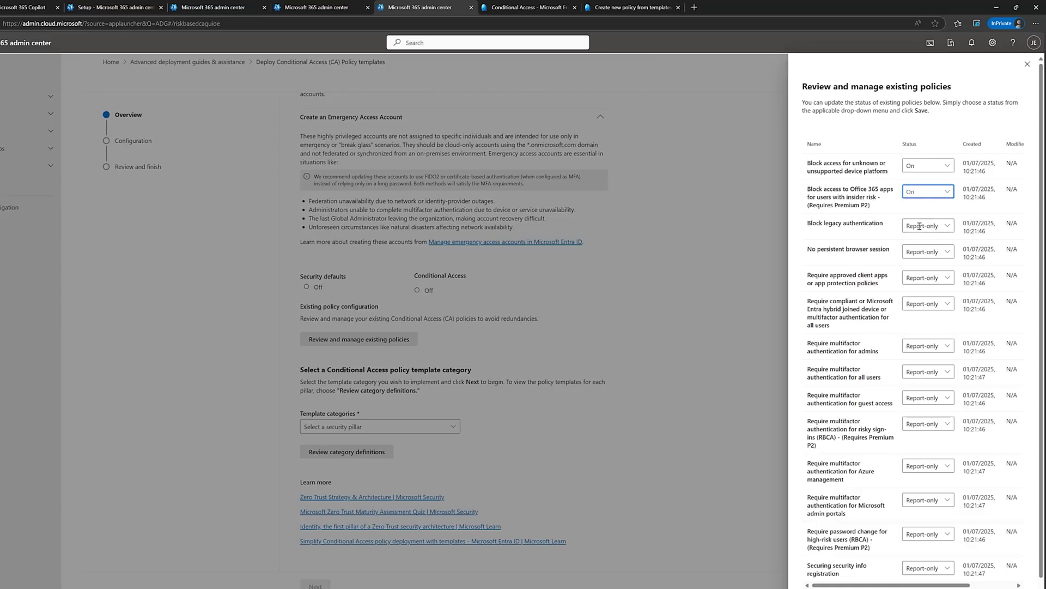
scroll(1042, 197, "down", 3)
scroll(924, 357, "up", 3)
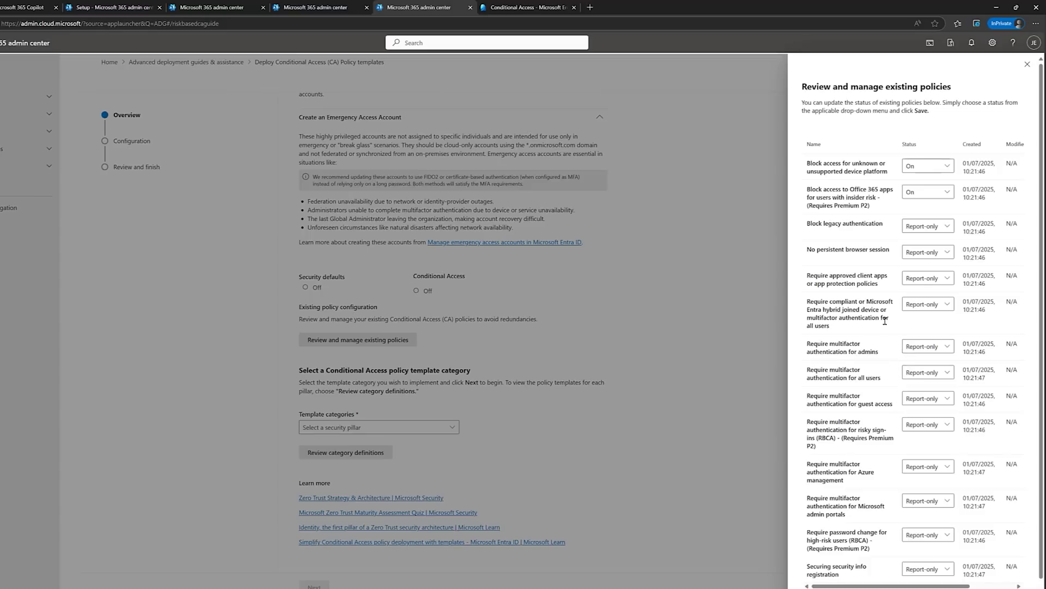
From Entra sign-in logs, view a sign-in's Report-only results showing every policy as 'Not applied'
left_click(520, 8)
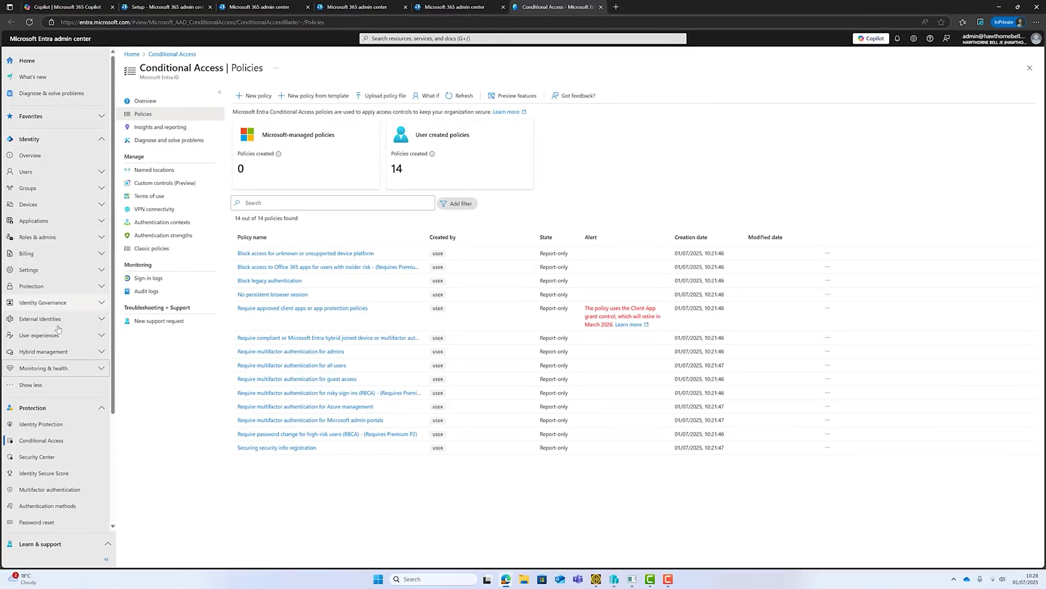
left_click(98, 374)
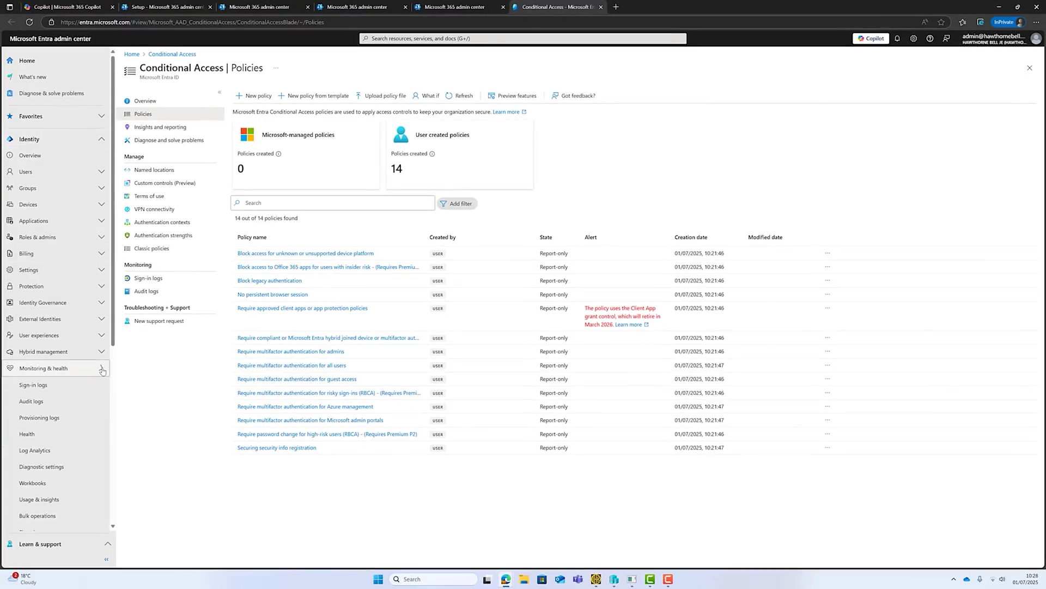
left_click(71, 392)
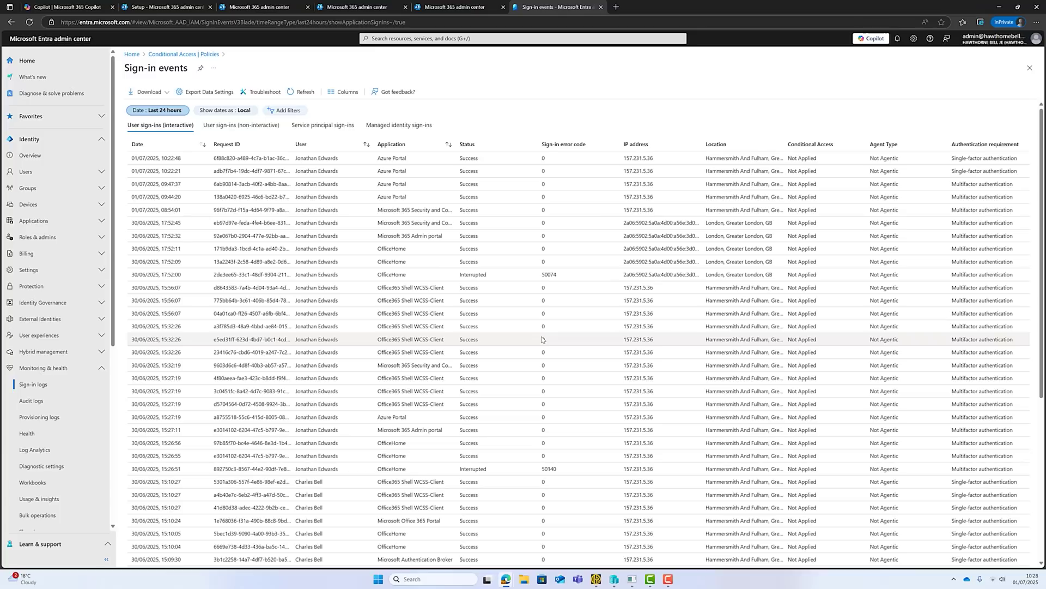
left_click(927, 170)
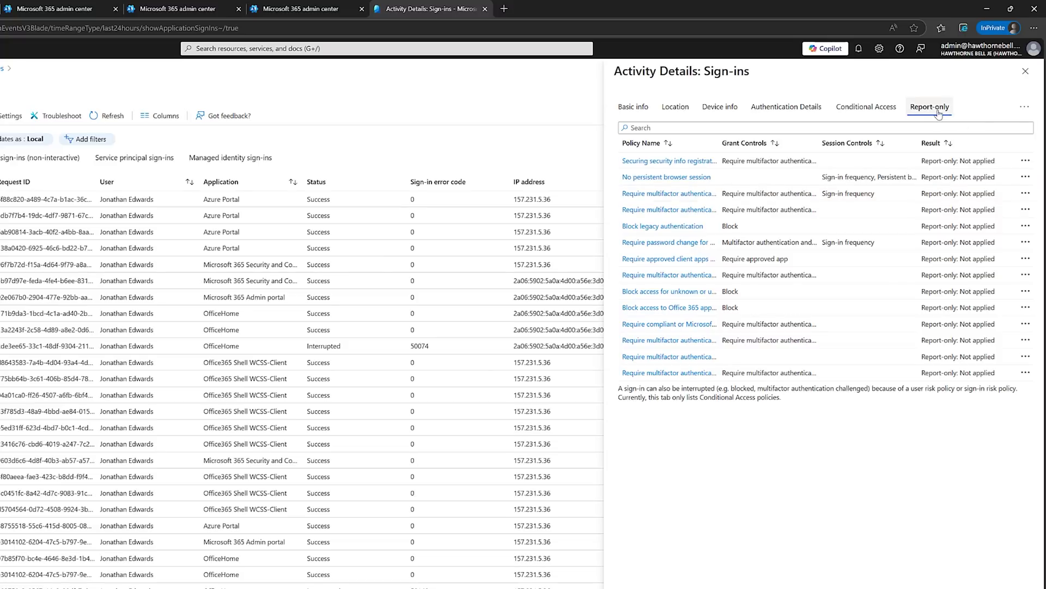